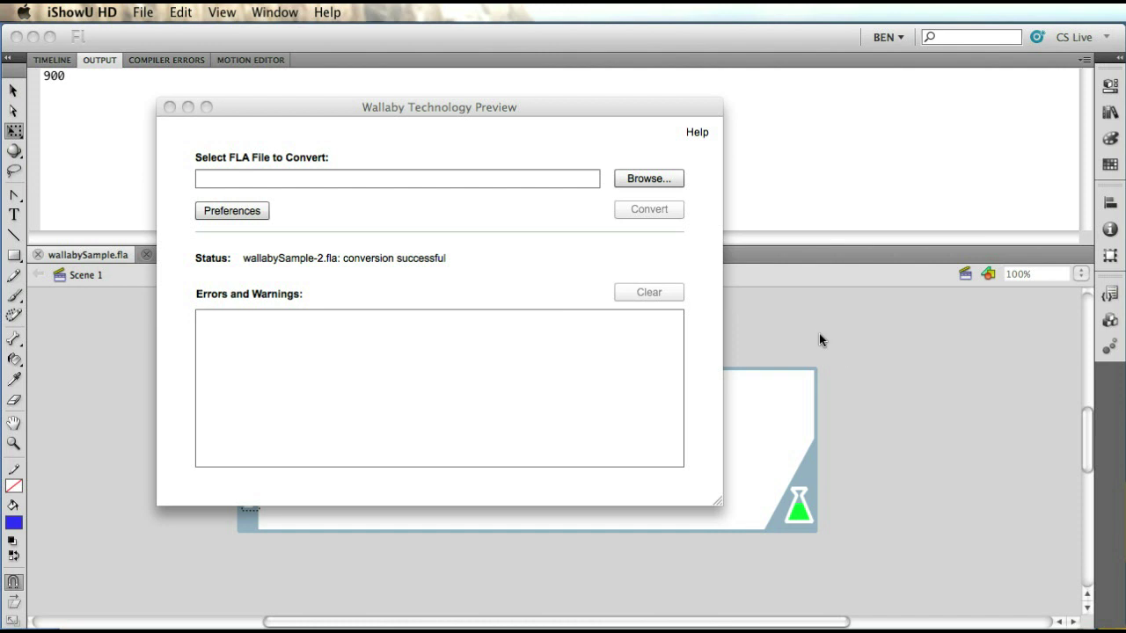
Step: Move the Wallaby converter window down-right, then bring the Flash banner document back in front
left_click(381, 107)
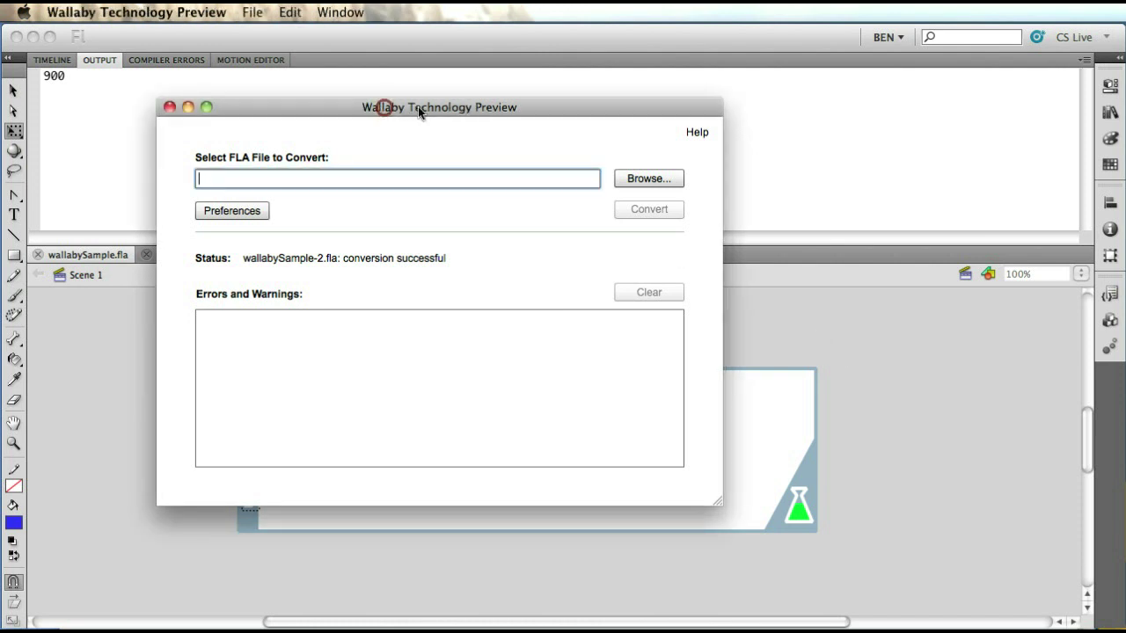
left_click_drag(379, 108, 576, 165)
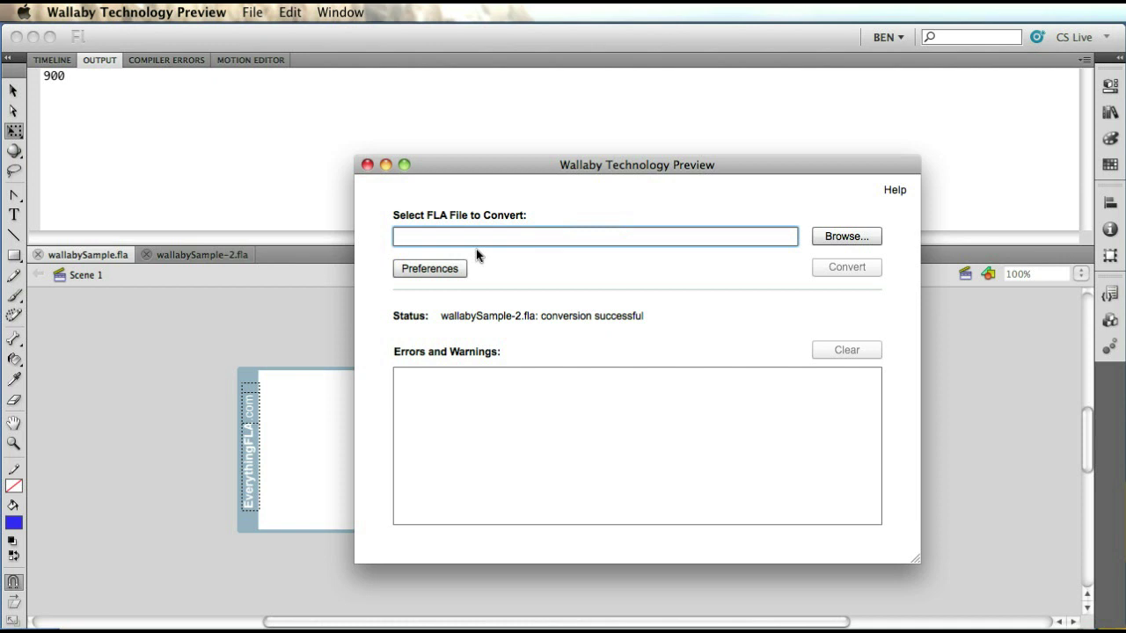
left_click(190, 325)
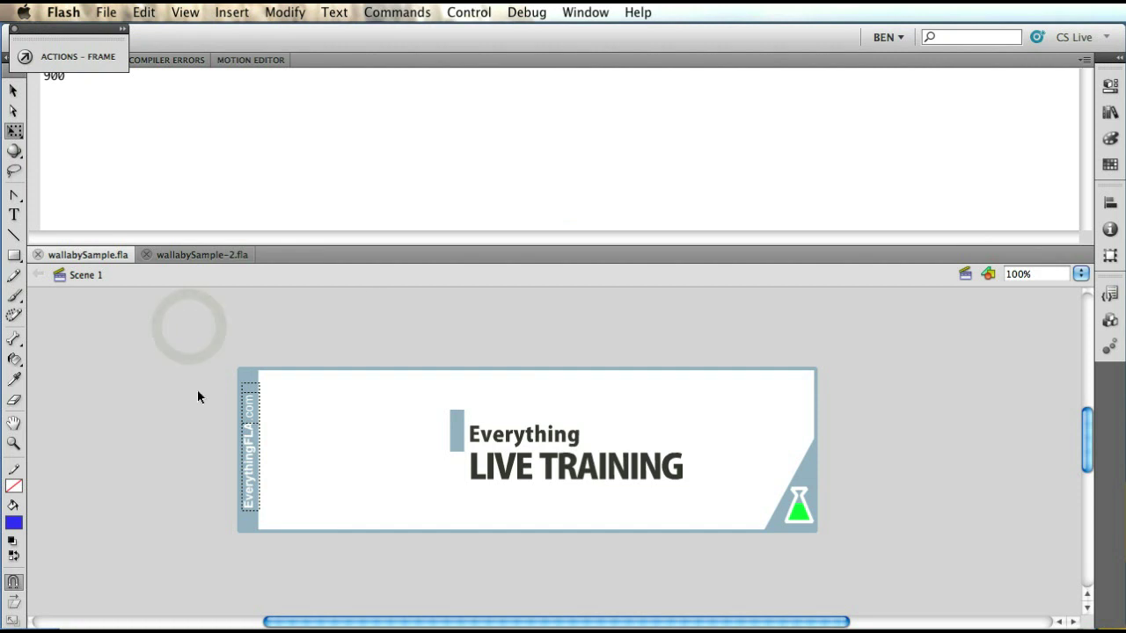
Step: Close the Actions panel, show the layer timeline, and hide the as, url, frame, labs and masker layers
left_click(14, 29)
left_click(53, 59)
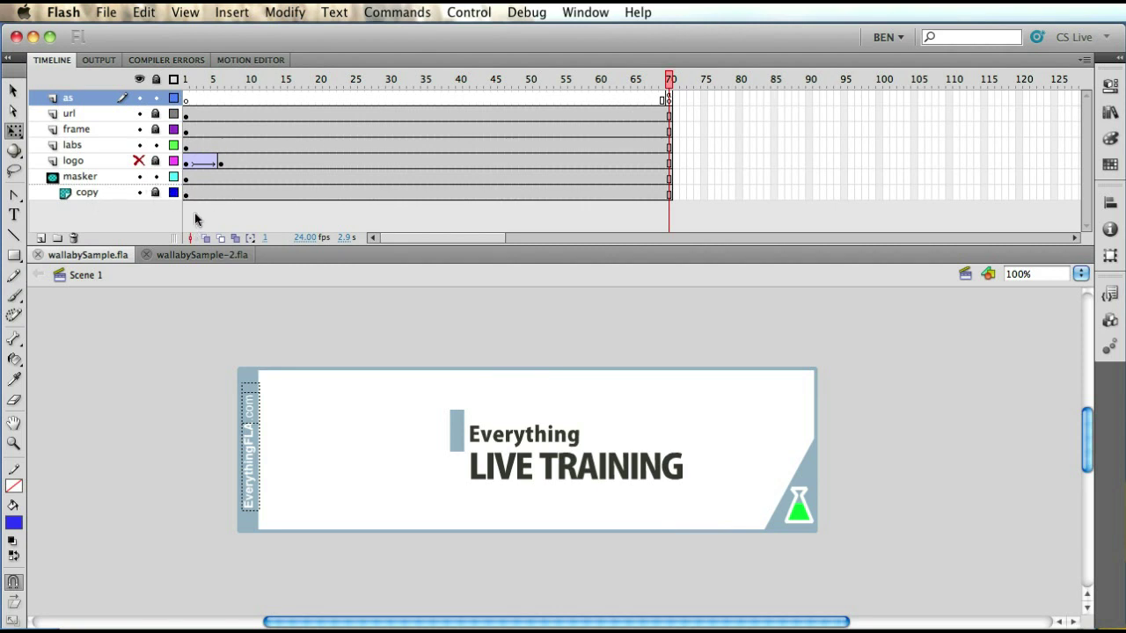
mouse_move(139, 145)
left_mouse_down()
mouse_move(139, 114)
mouse_move(139, 147)
left_mouse_up()
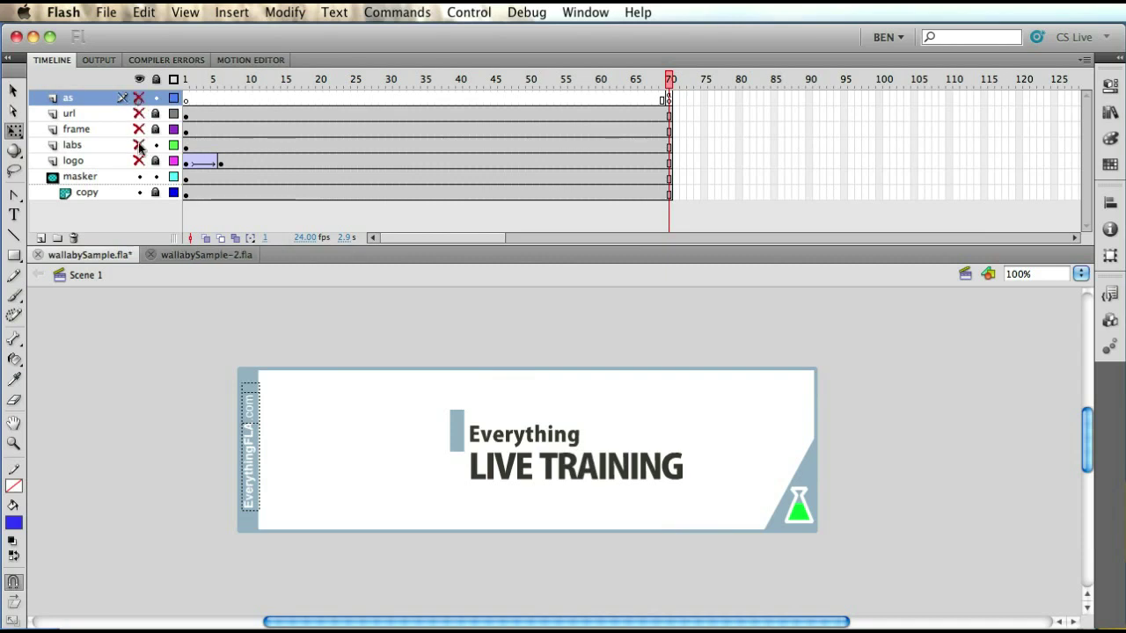
left_click(139, 176)
left_click(151, 193)
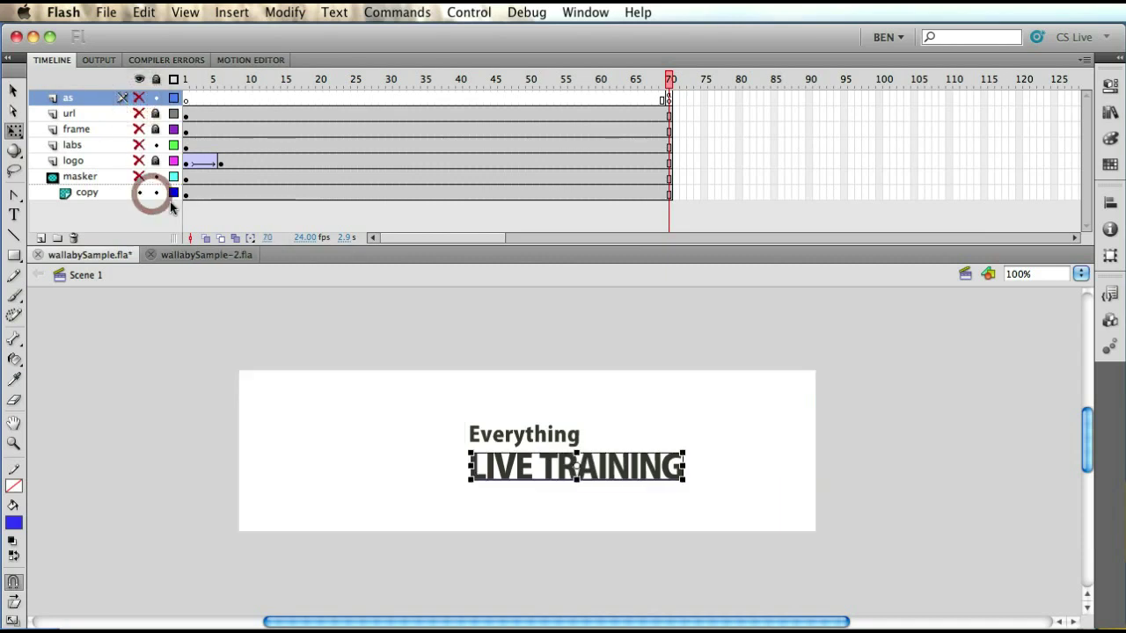
Step: Inspect the LIVE TRAINING text symbol, then lock the copy layer and reveal the mask bar
left_click(139, 192)
left_click(139, 192)
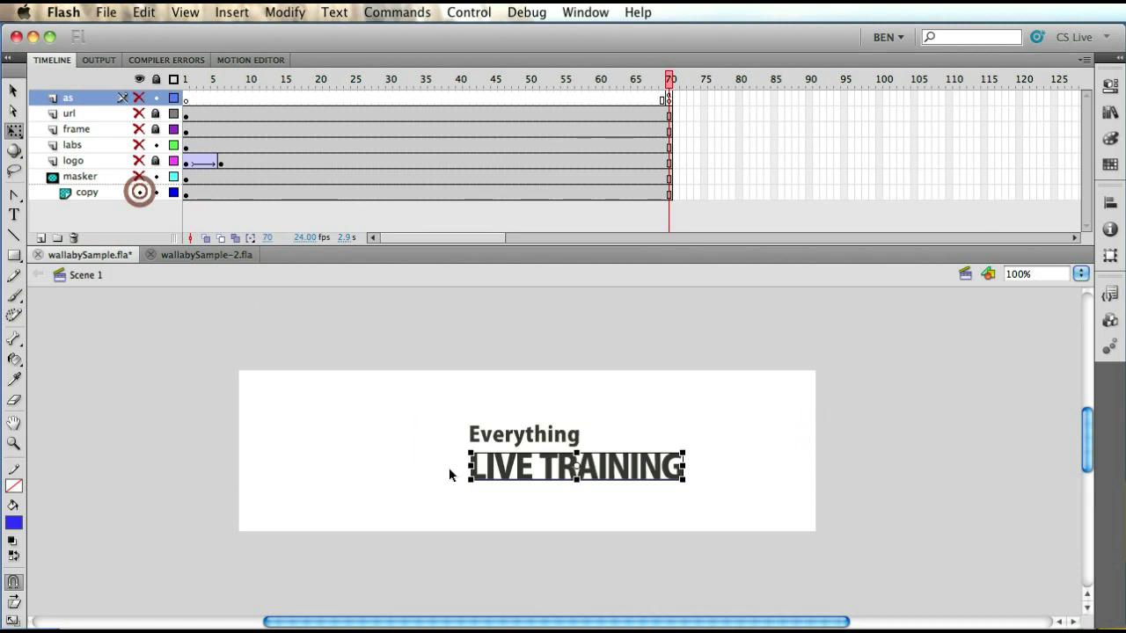
left_click(495, 439)
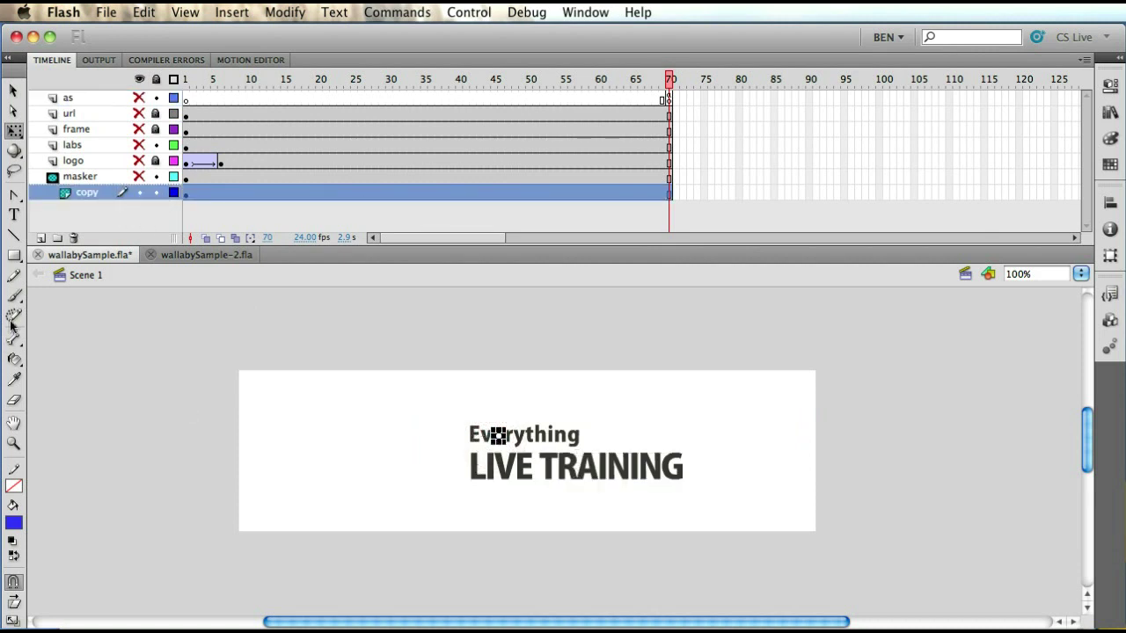
double_click(503, 471)
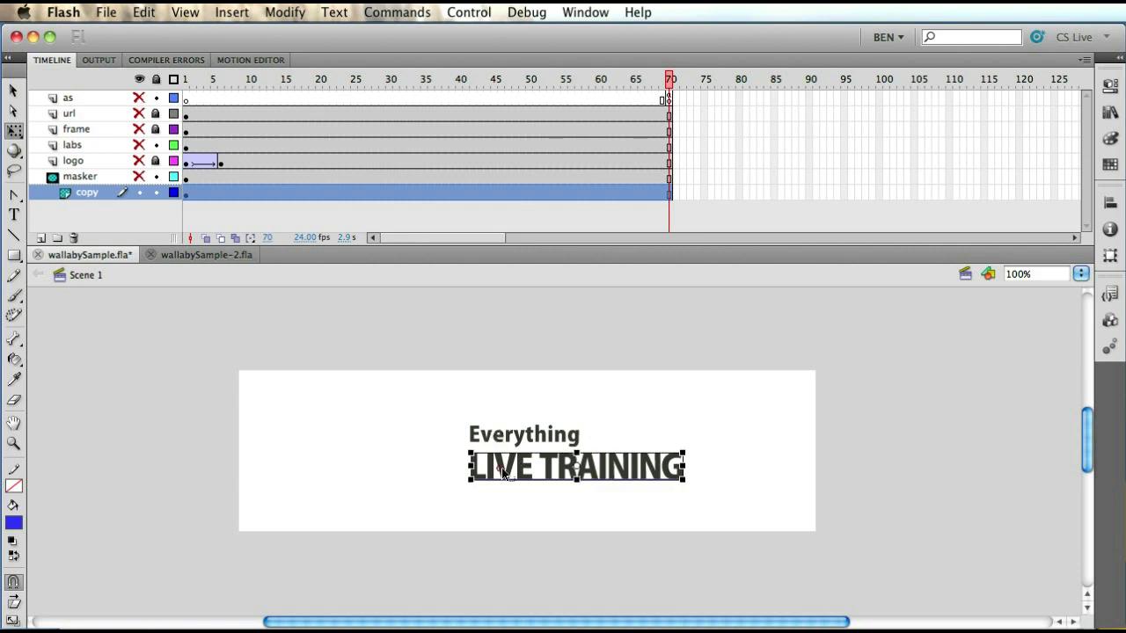
left_click(79, 274)
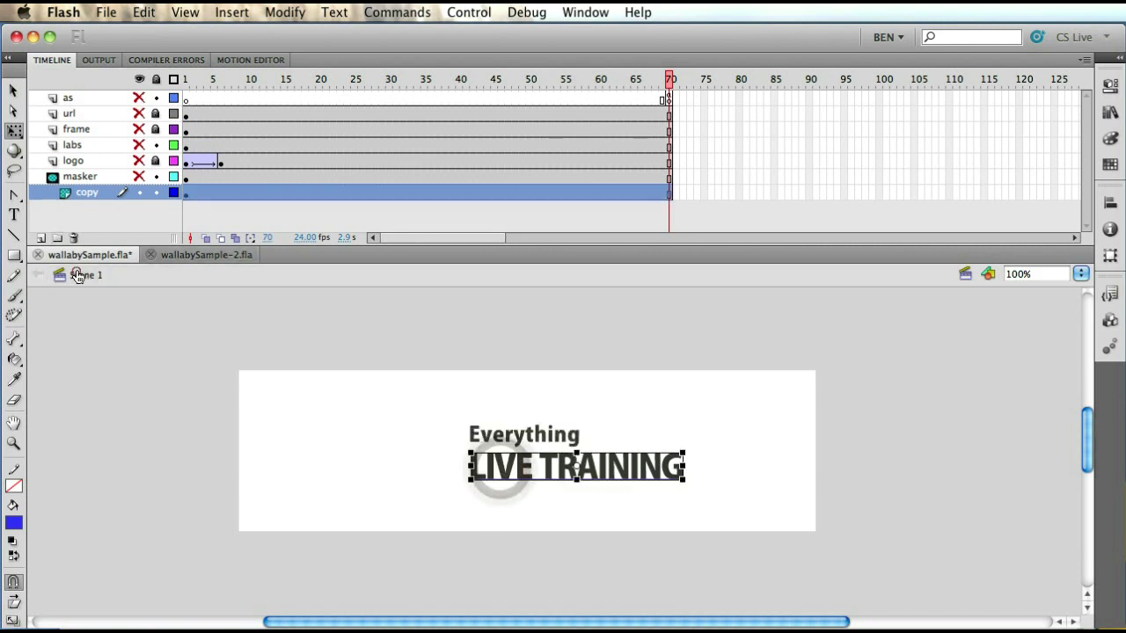
left_click(155, 192)
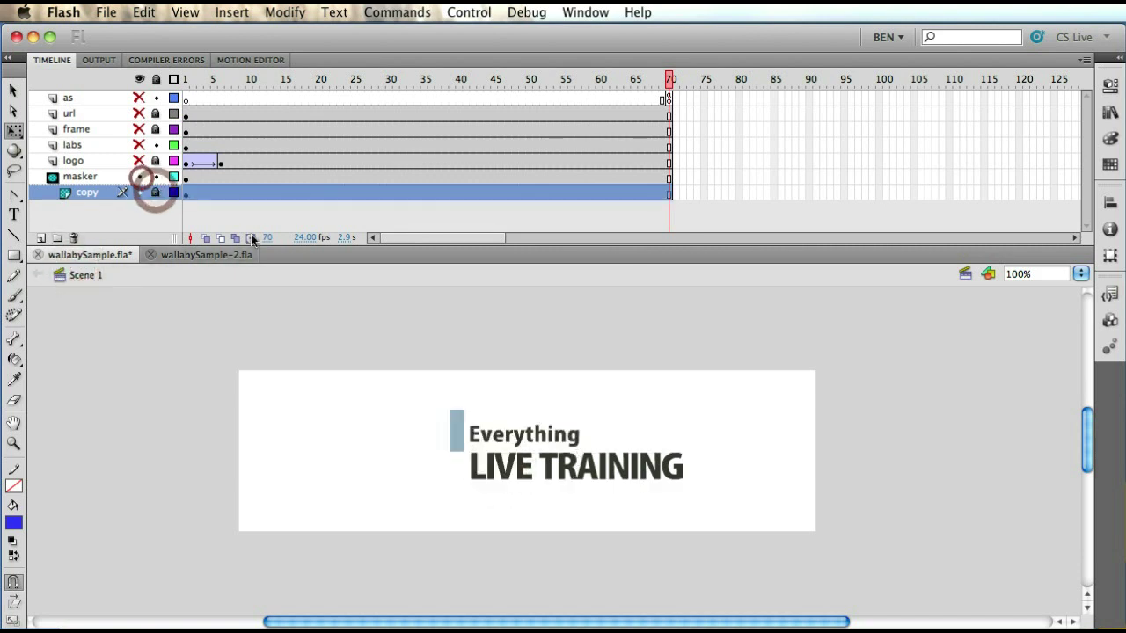
Step: Preview the mask bar symbol growing through frames 1–34, then lock the masker layer
left_click(456, 423)
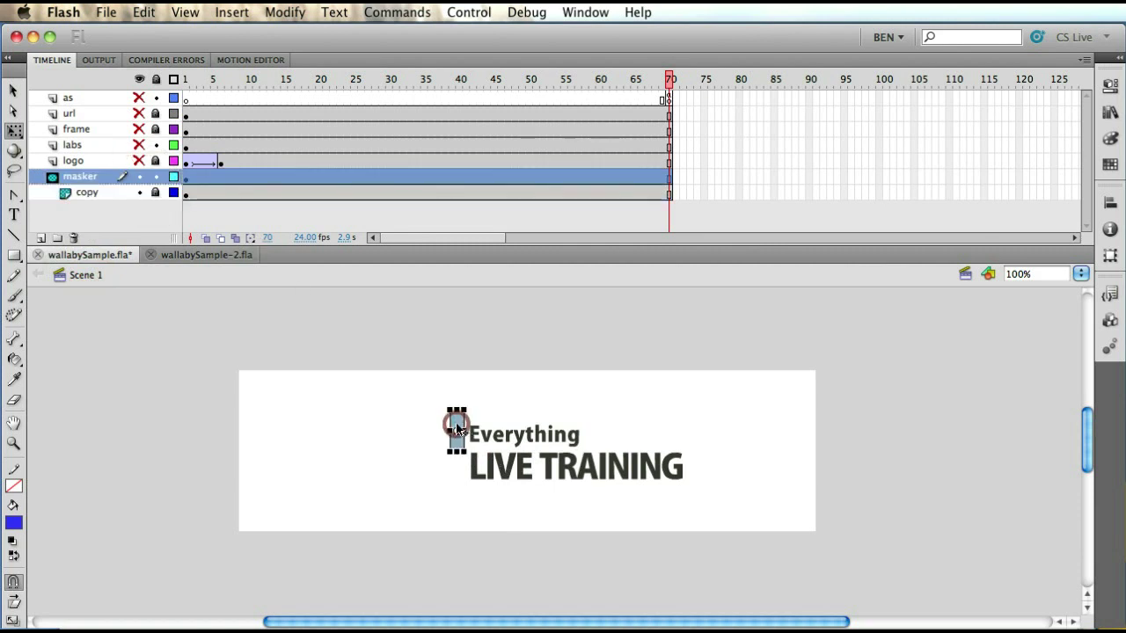
double_click(455, 423)
left_click_drag(185, 78, 550, 167)
left_click(76, 278)
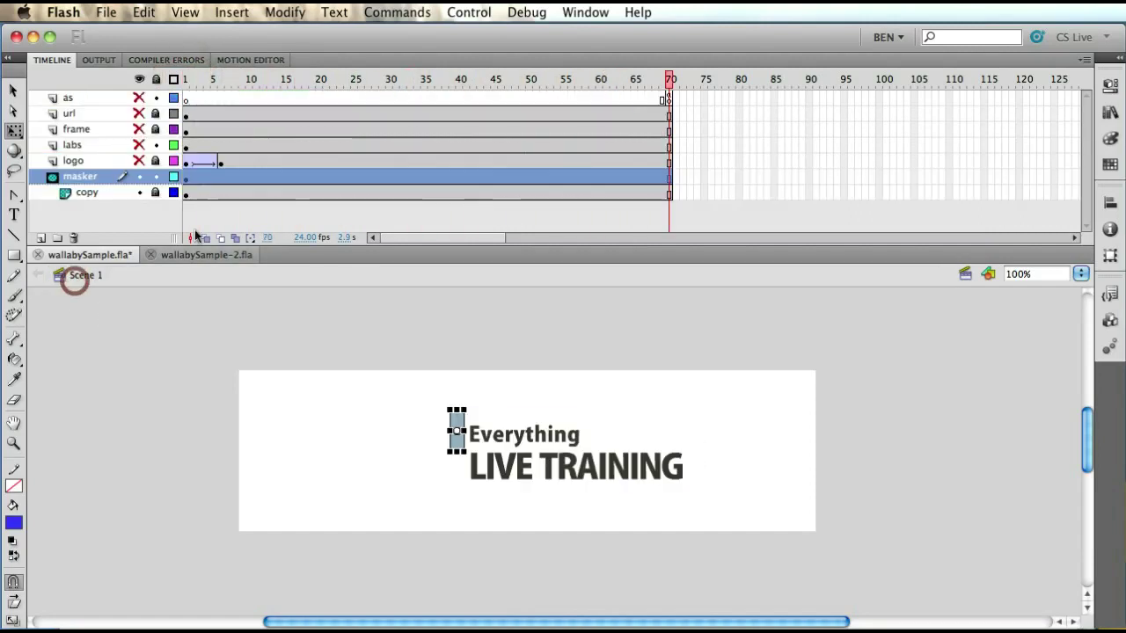
left_click(155, 176)
Step: Show the logo layer and open the mcLogo symbol to preview its animation
left_click(156, 161)
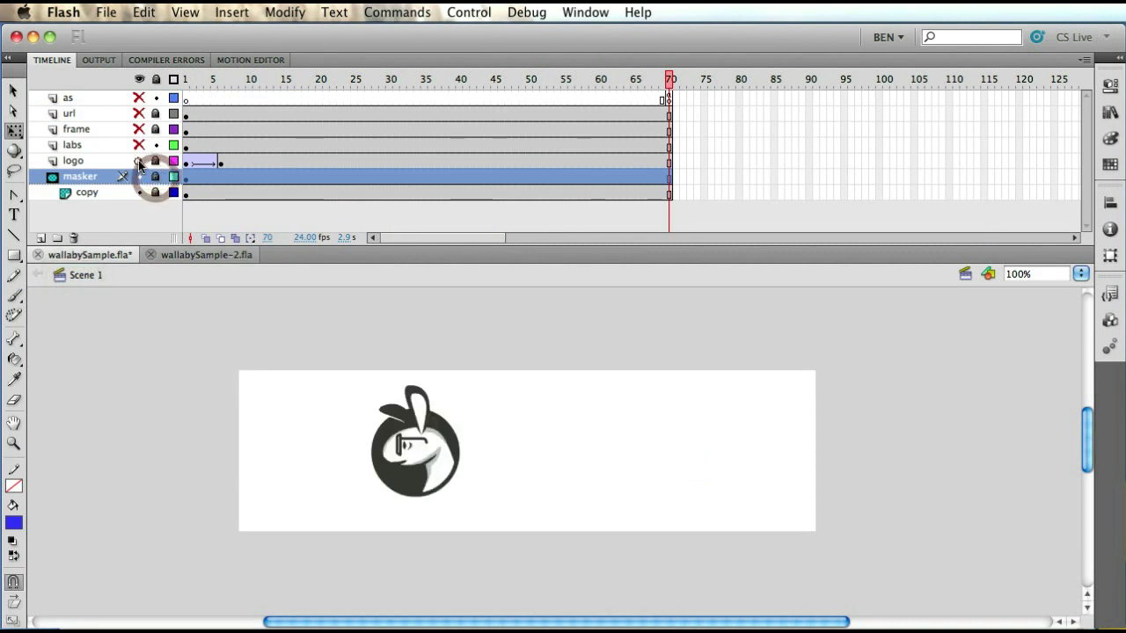
left_click(193, 161)
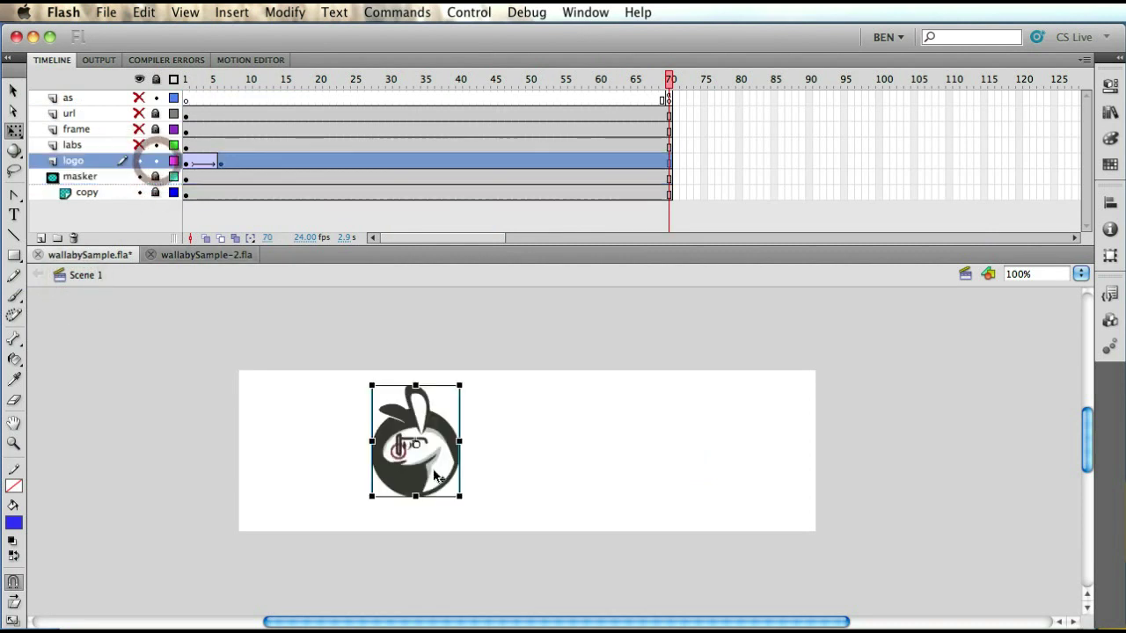
mouse_move(225, 79)
left_mouse_down()
mouse_move(184, 83)
mouse_move(223, 80)
mouse_move(208, 91)
mouse_move(222, 91)
left_mouse_up()
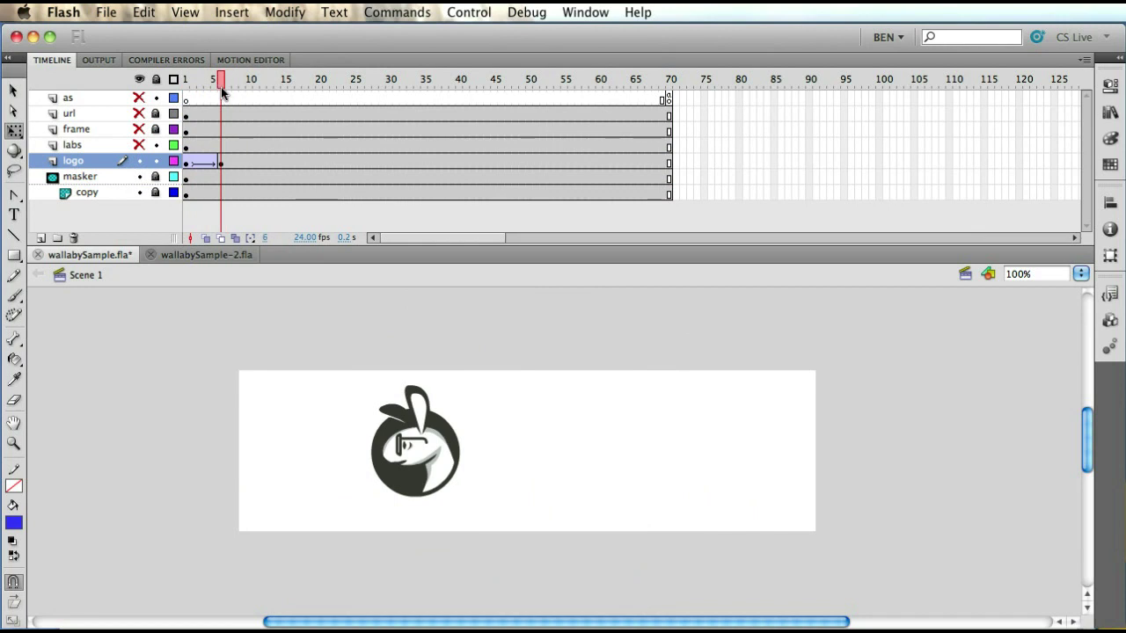
double_click(422, 449)
left_click_drag(186, 79, 688, 104)
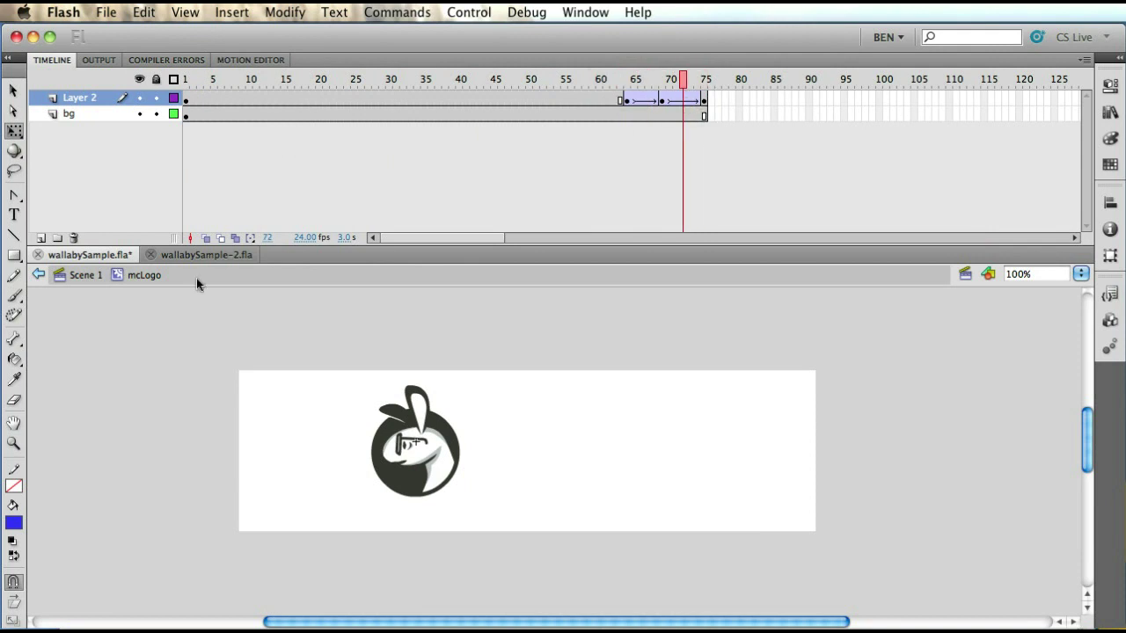
Step: Back on Scene 1, lock the logo layer and show the labs, frame, url and as layers
left_click(64, 279)
left_click(154, 161)
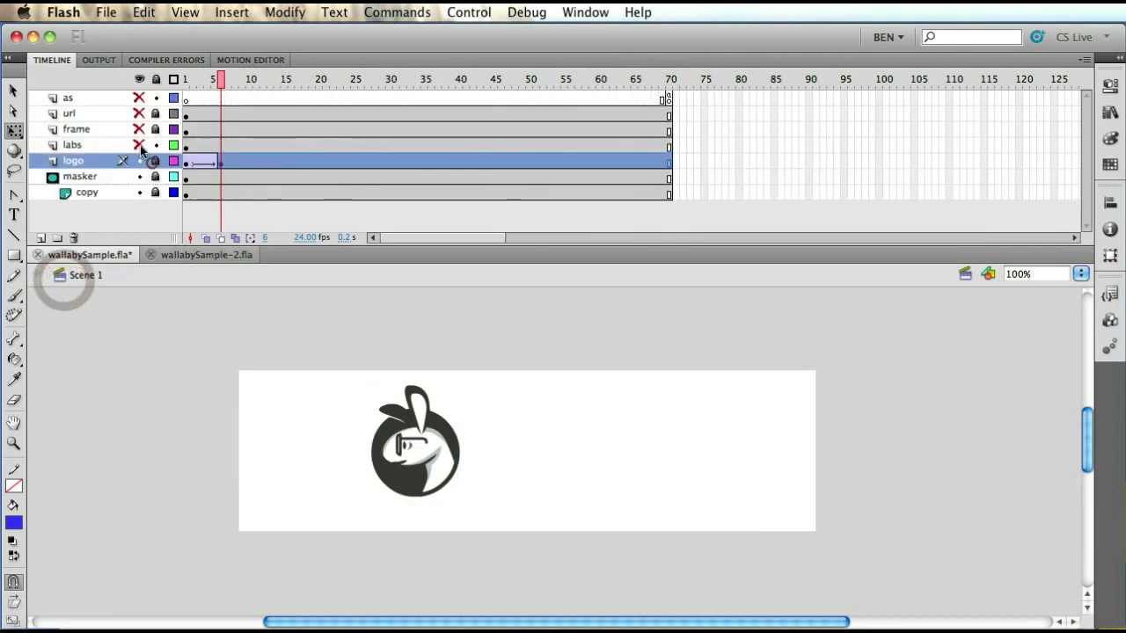
left_click(138, 144)
left_click(138, 128)
left_click(138, 114)
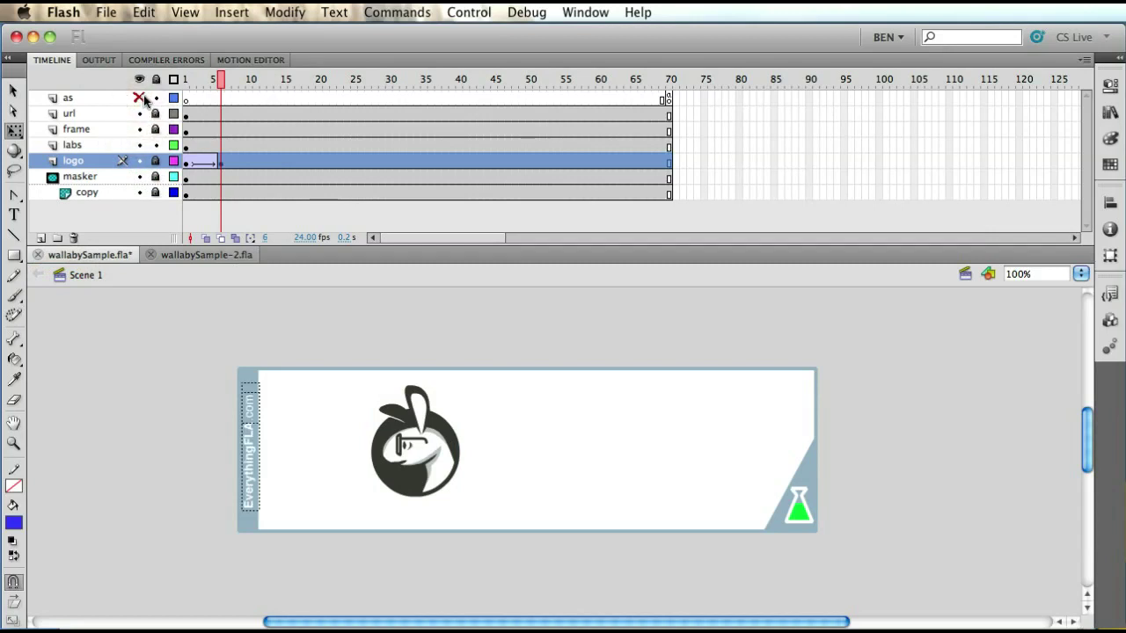
left_click(139, 98)
Step: Inspect the stop() action on frame 70 of the as layer
left_click_drag(226, 84, 669, 88)
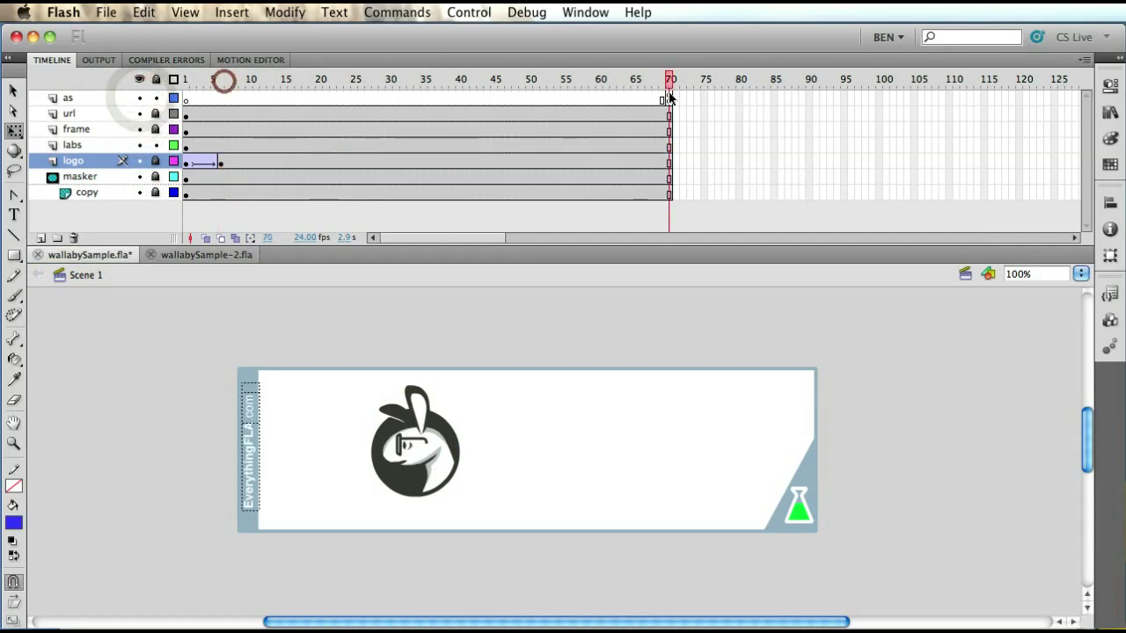
left_click(669, 99)
left_click(582, 12)
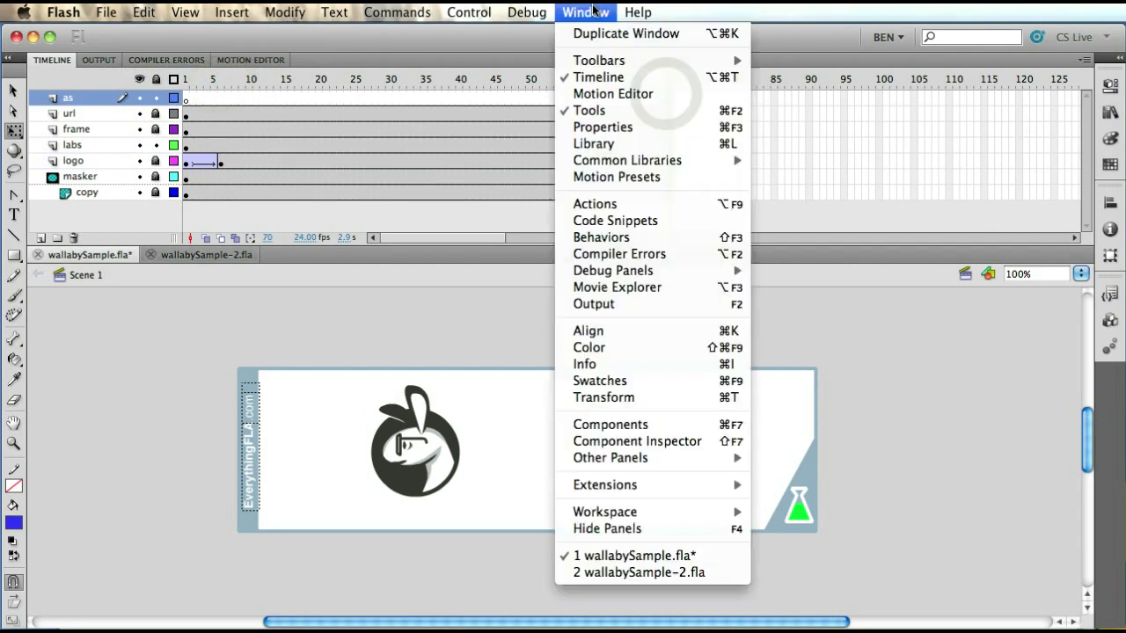
left_click(611, 207)
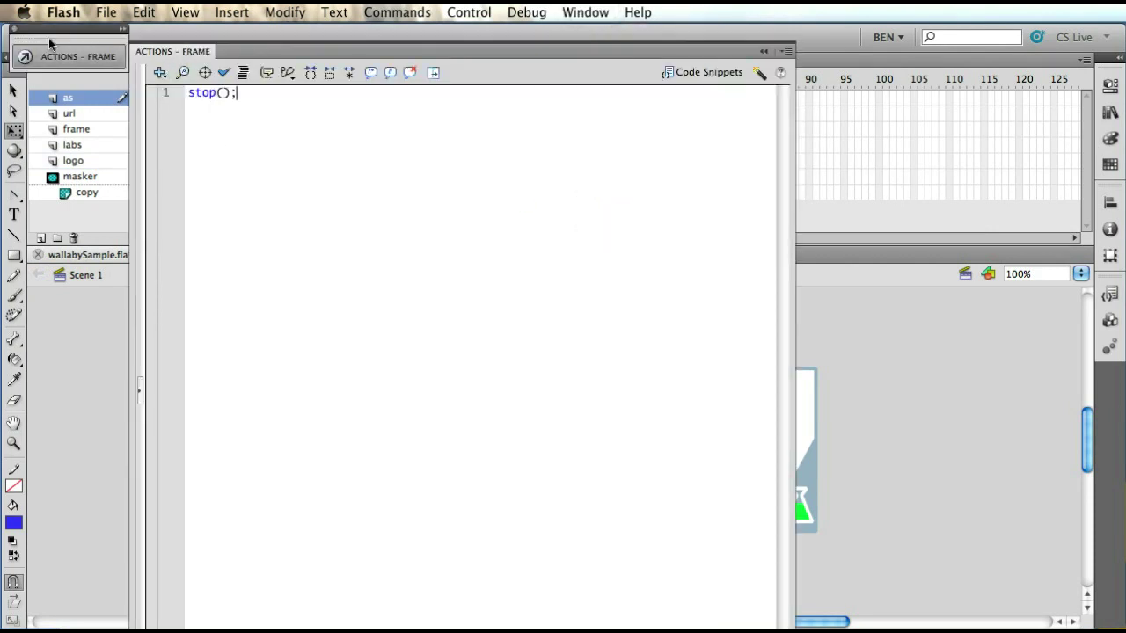
left_click(14, 33)
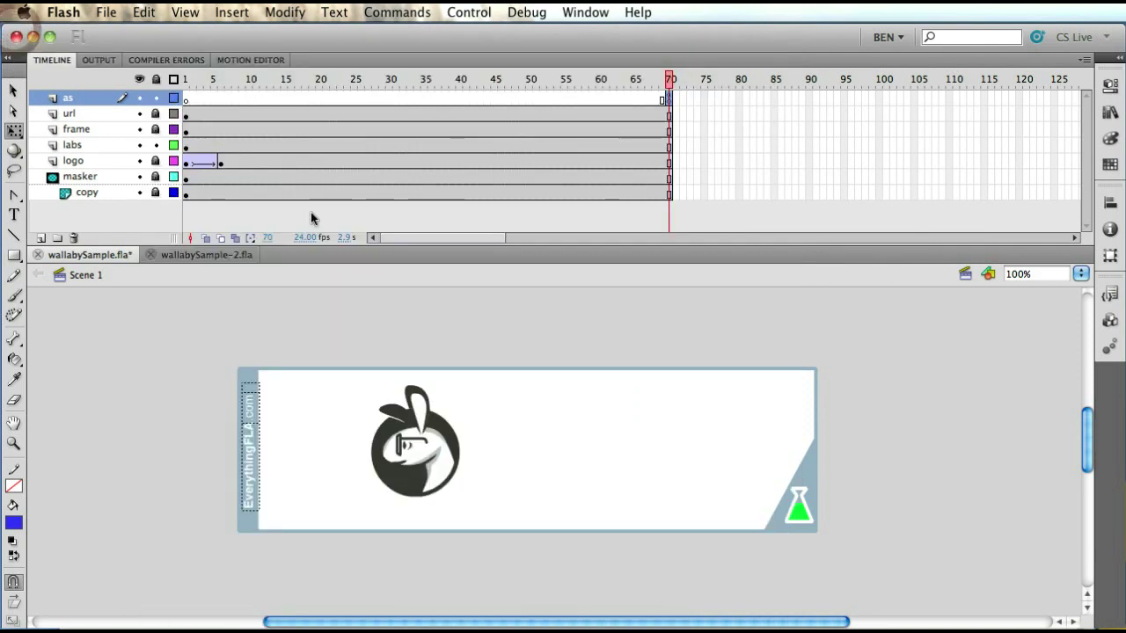
Step: Test the SWF, scrub frames 1–70, and hide the as, url, frame, labs and logo layers
key("super+Return")
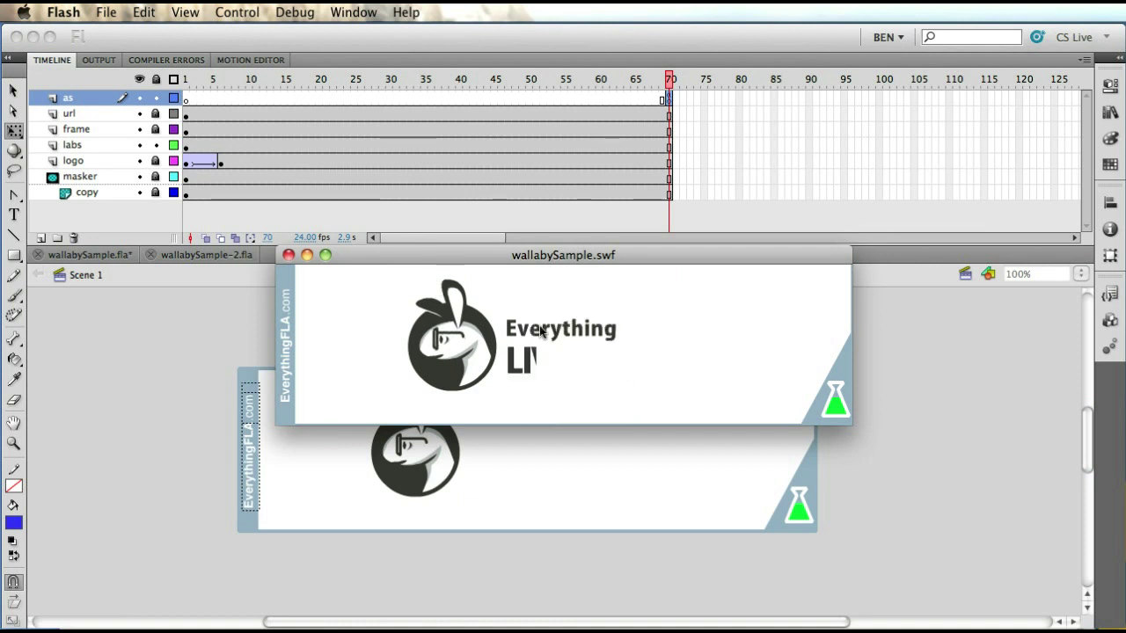
left_click(289, 255)
left_click(668, 98)
key("F9")
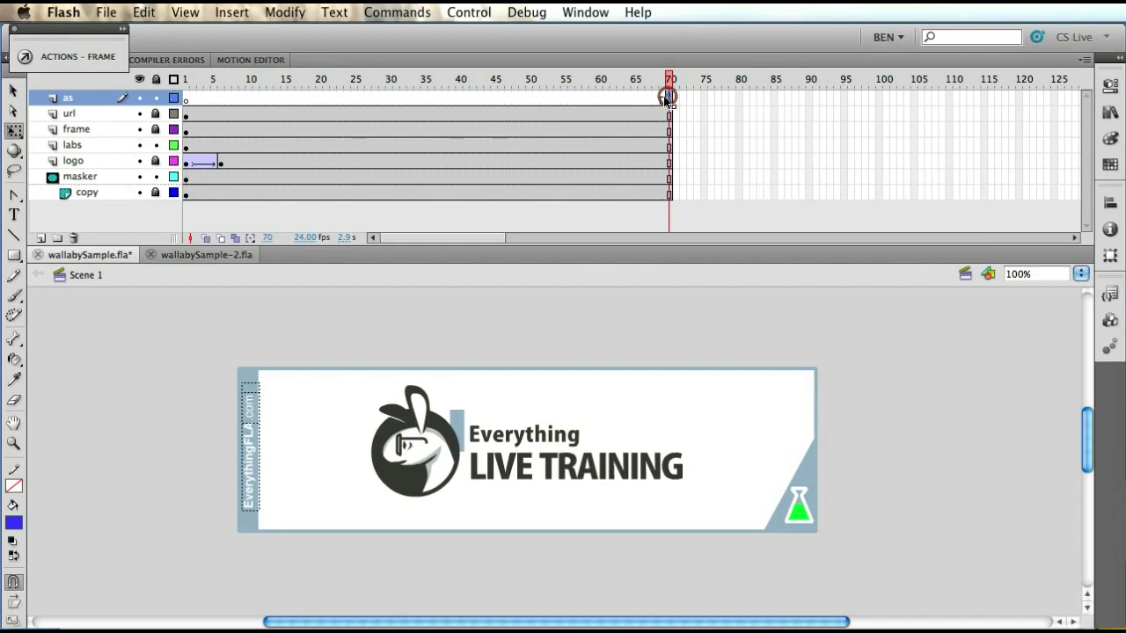
left_click(188, 94)
left_click_drag(194, 89, 757, 102)
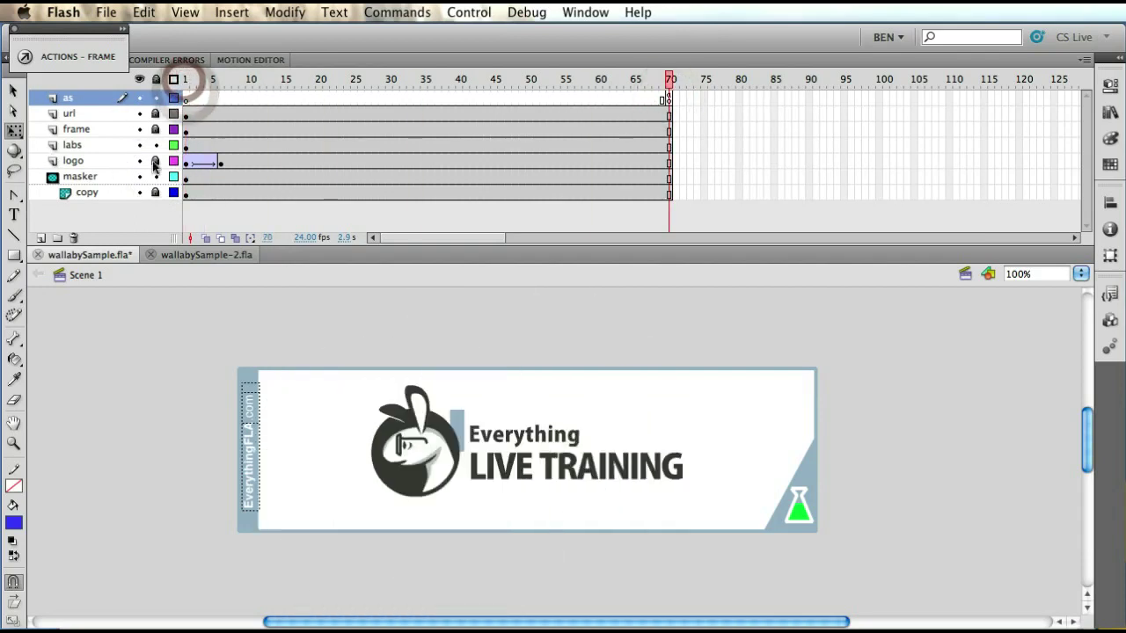
left_click(186, 178)
left_click_drag(138, 97, 139, 161)
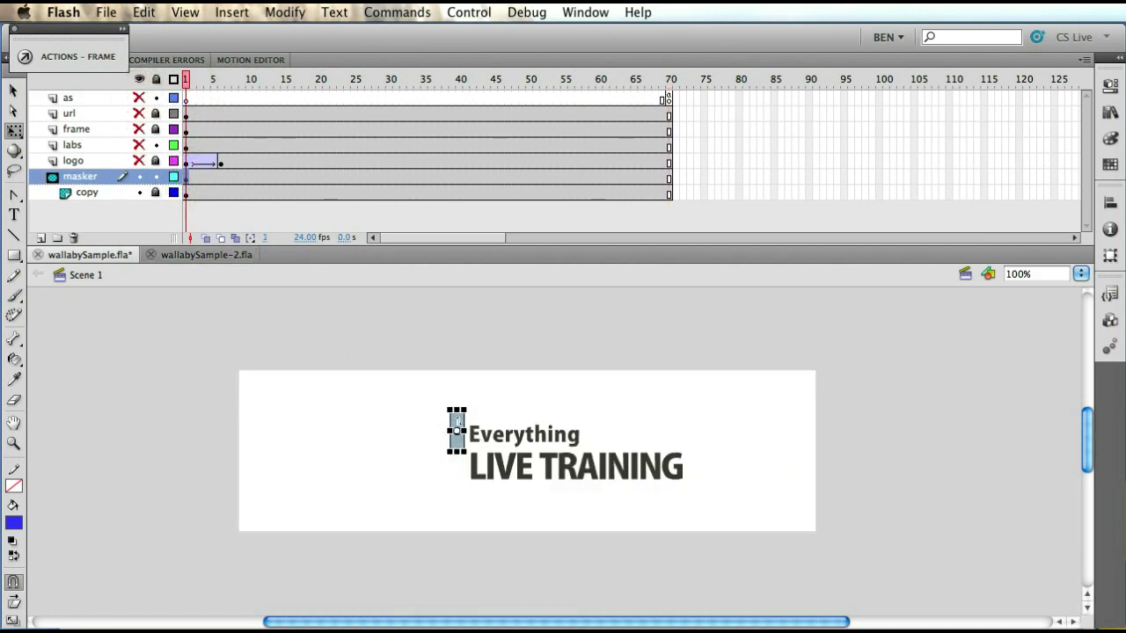
Step: Inside the masking symbol, add a new layer named 'as'
double_click(458, 424)
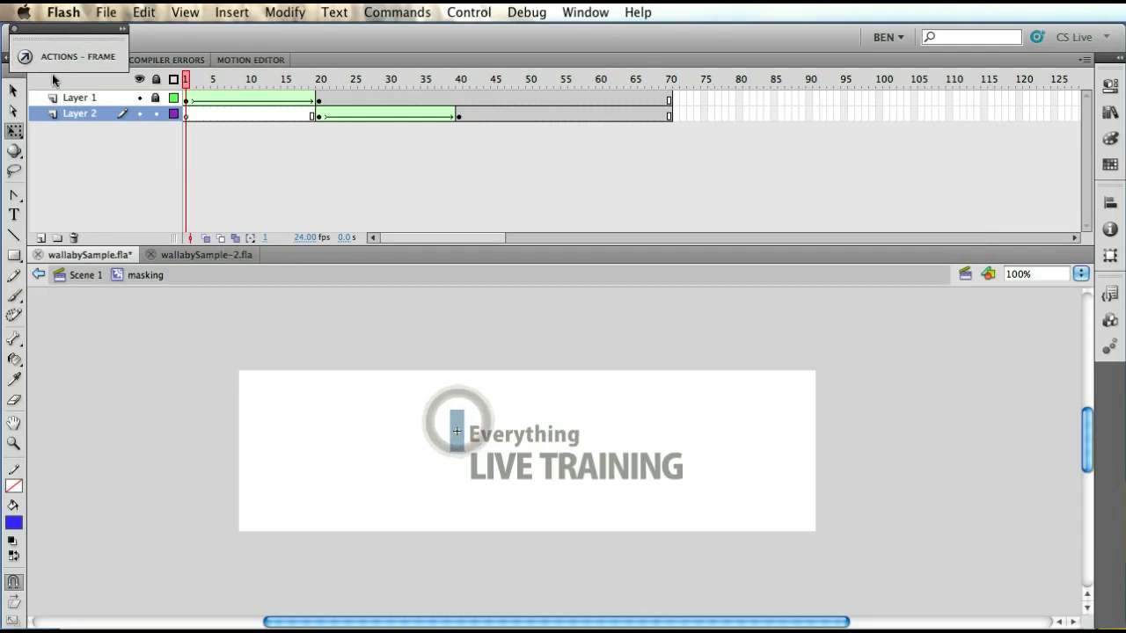
left_click(70, 99)
left_click(41, 238)
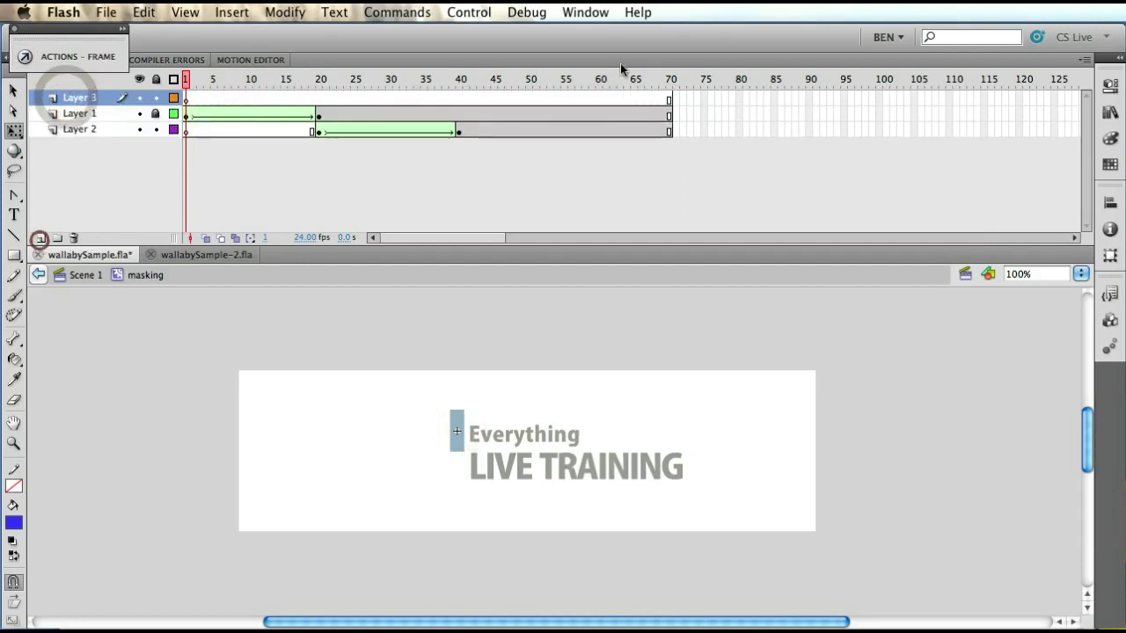
left_click(88, 98)
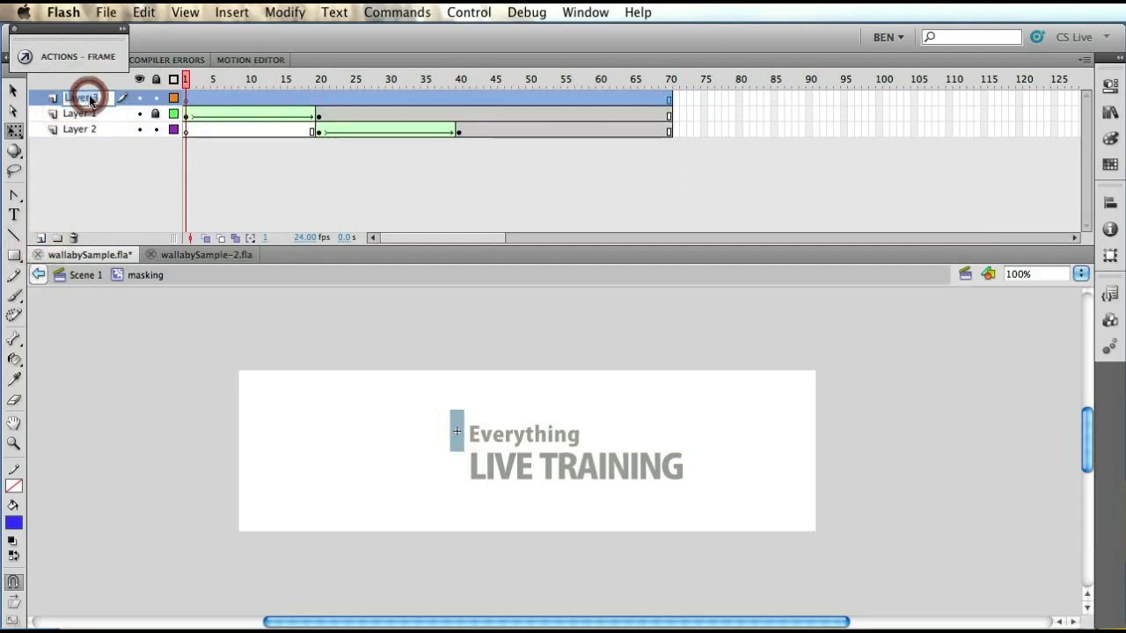
double_click(88, 98)
type("as")
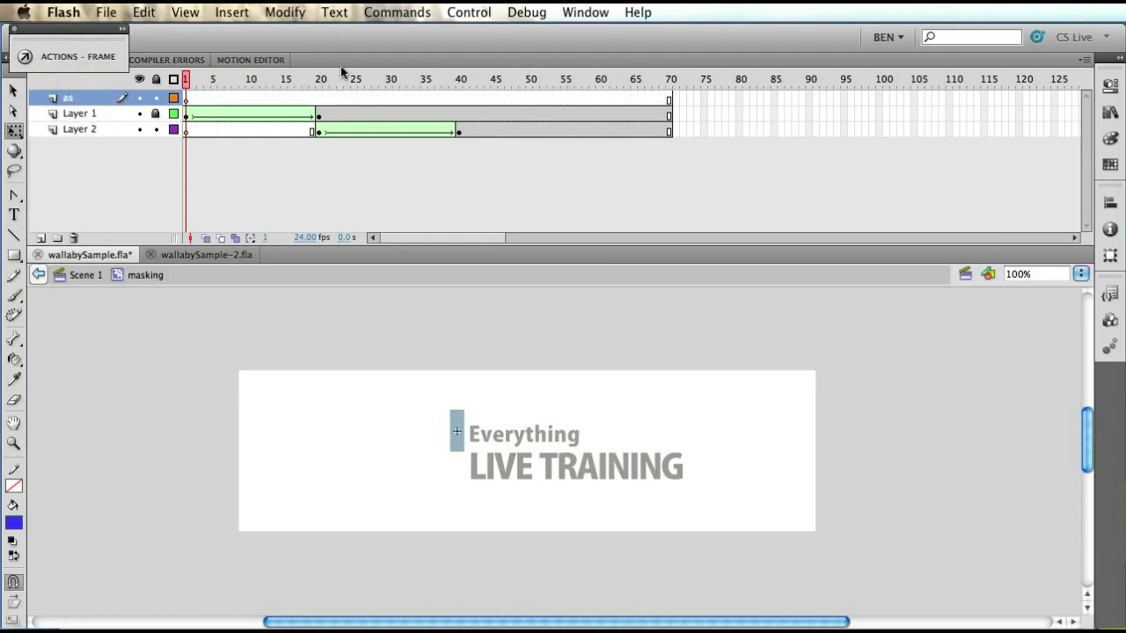
Step: Put stop(); on frame 70 of the as layer, then test the movie from Scene 1
left_click(667, 103)
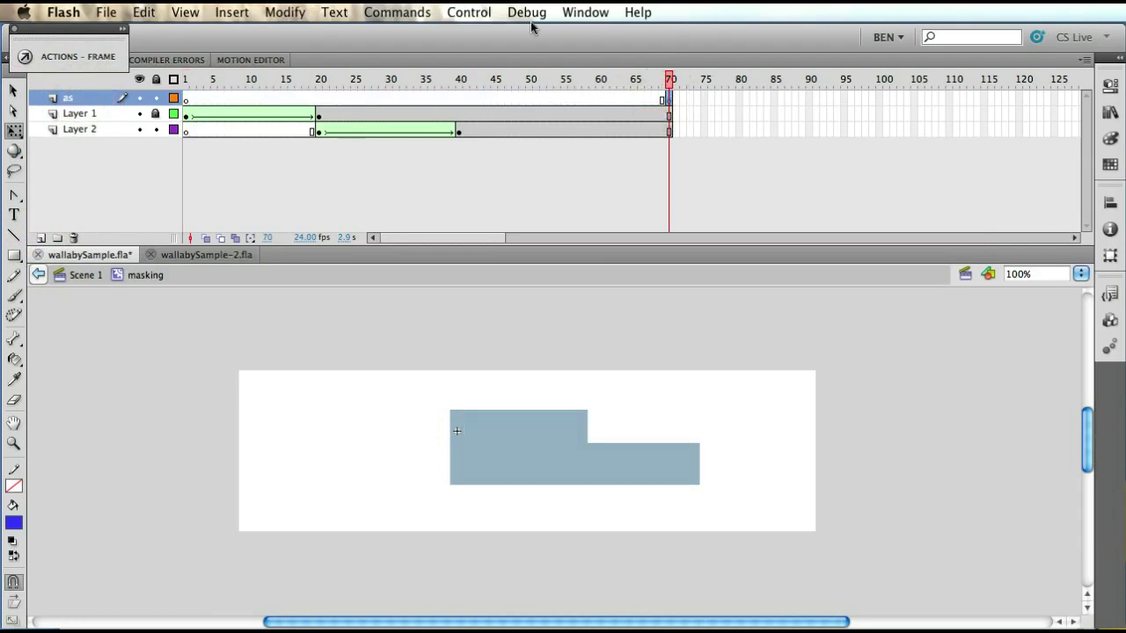
left_click(62, 60)
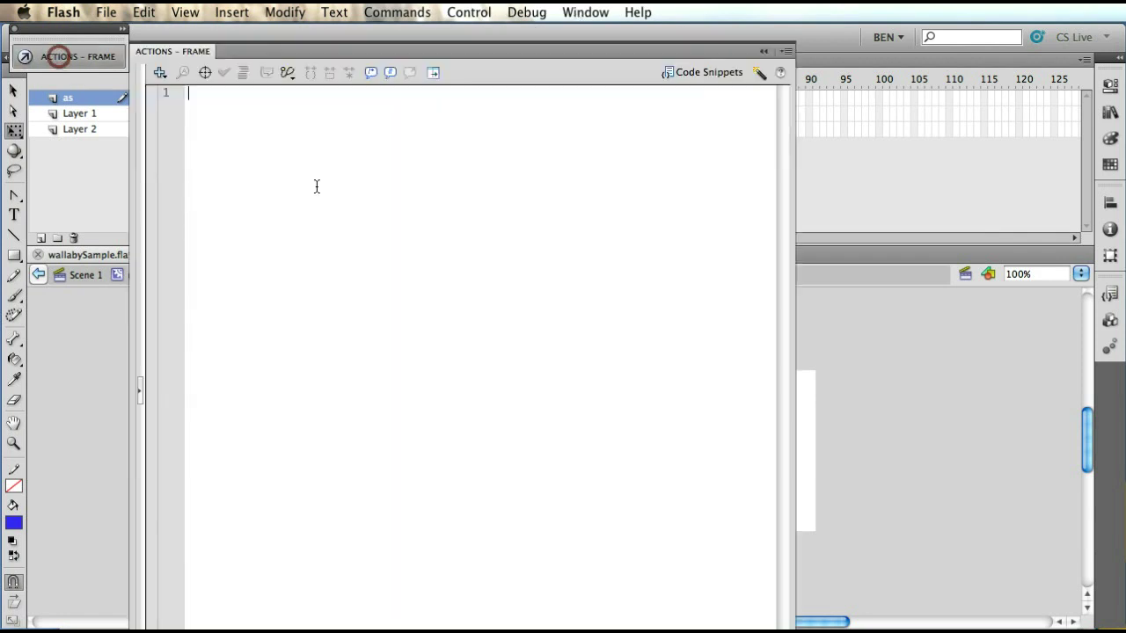
type("stop();")
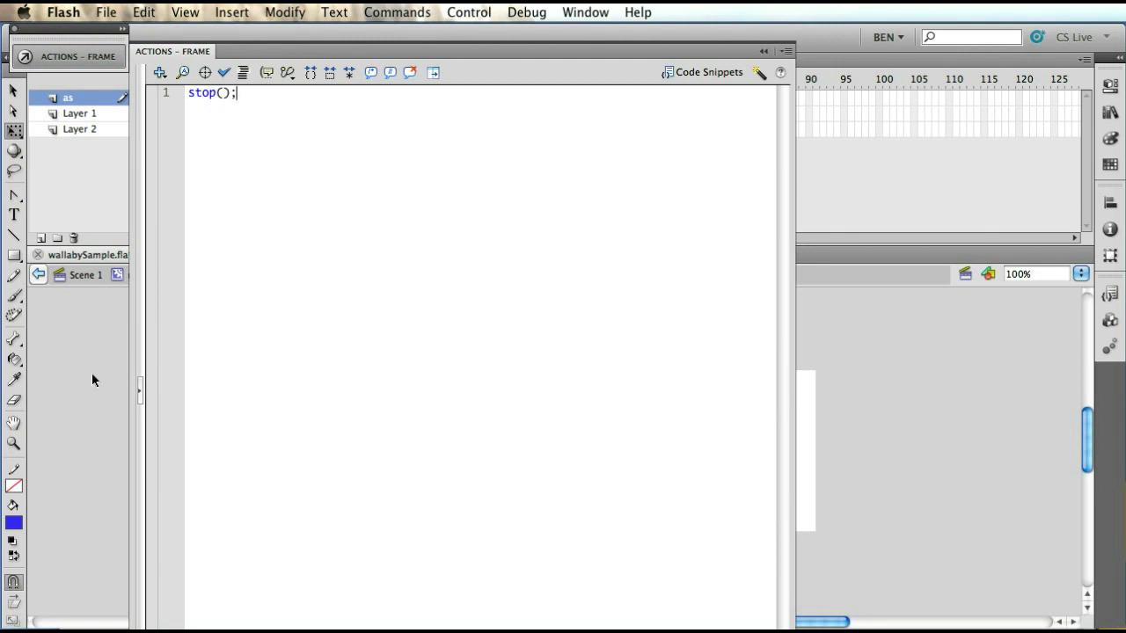
left_click(62, 390)
left_click(88, 276)
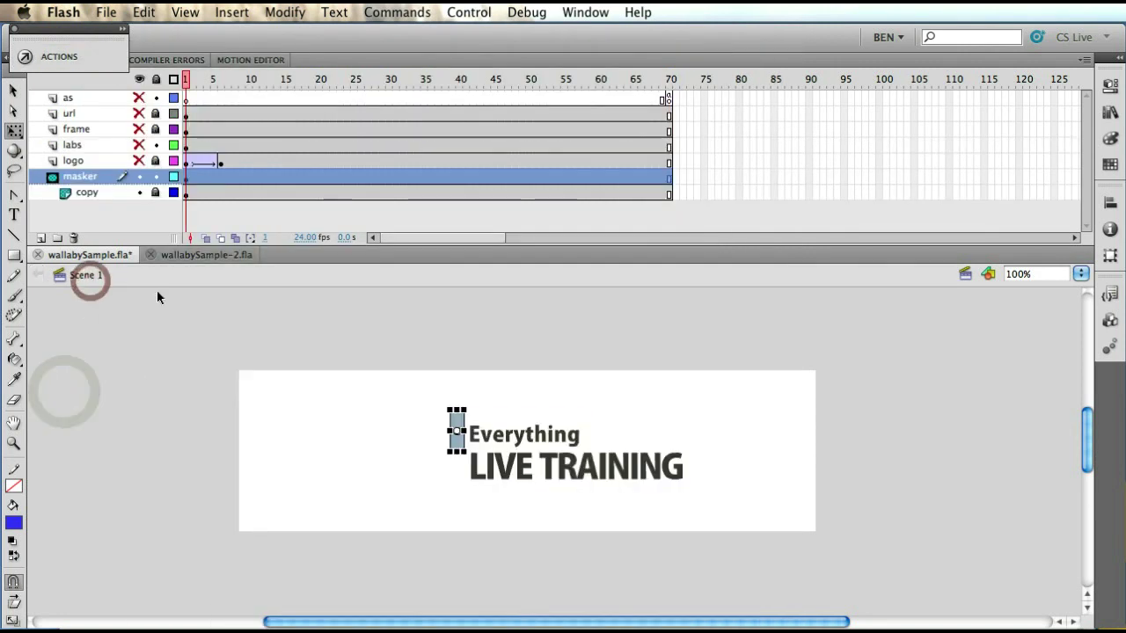
key("super+Return")
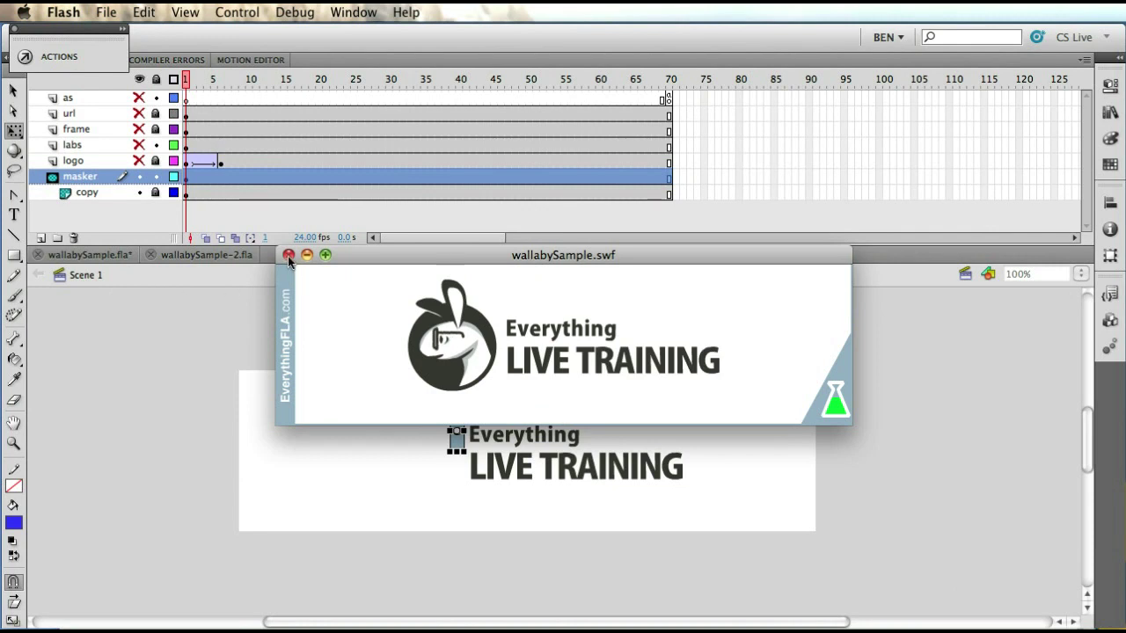
Step: Close the test SWF window and save wallabySample.fla
left_click(289, 256)
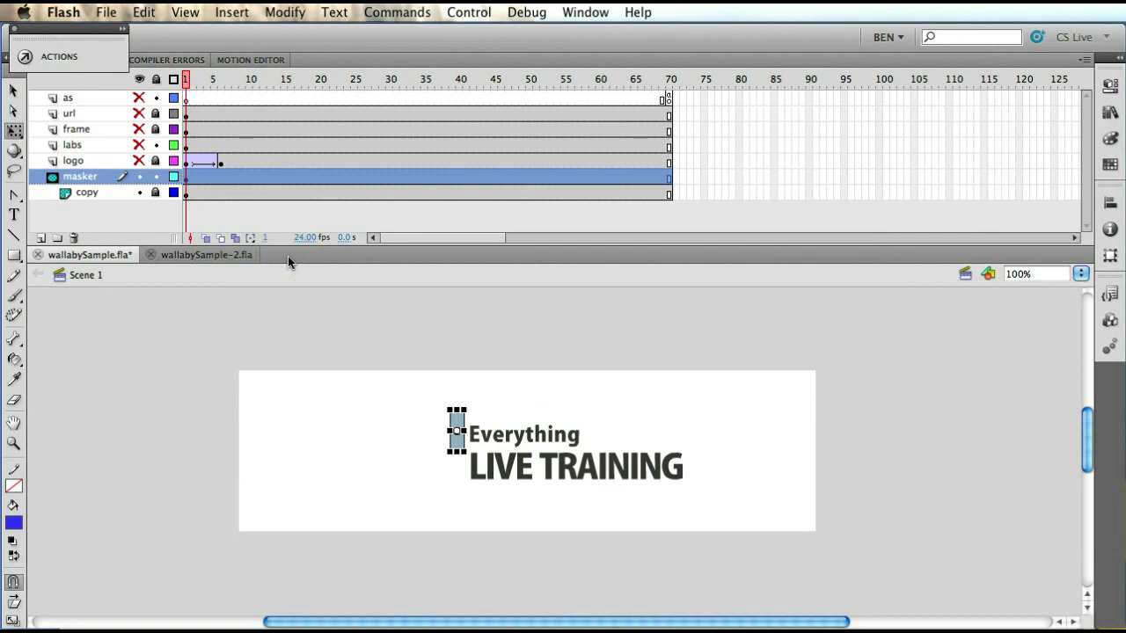
key("super+s")
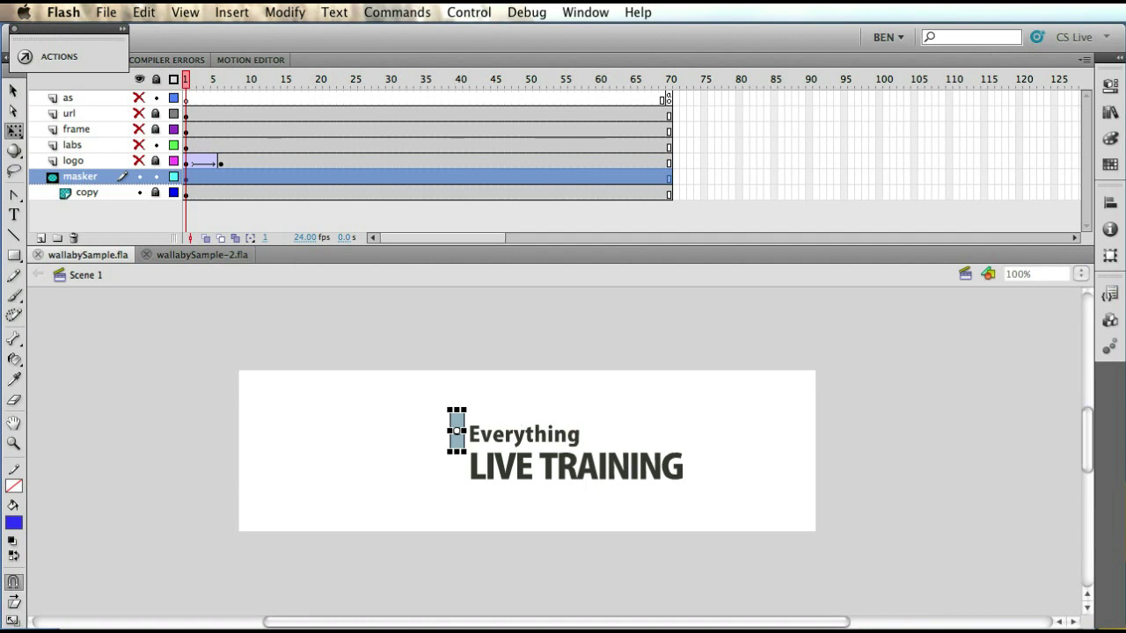
Step: Arrange the wallaby folder window and Wallaby converter window side by side
key("super+Tab")
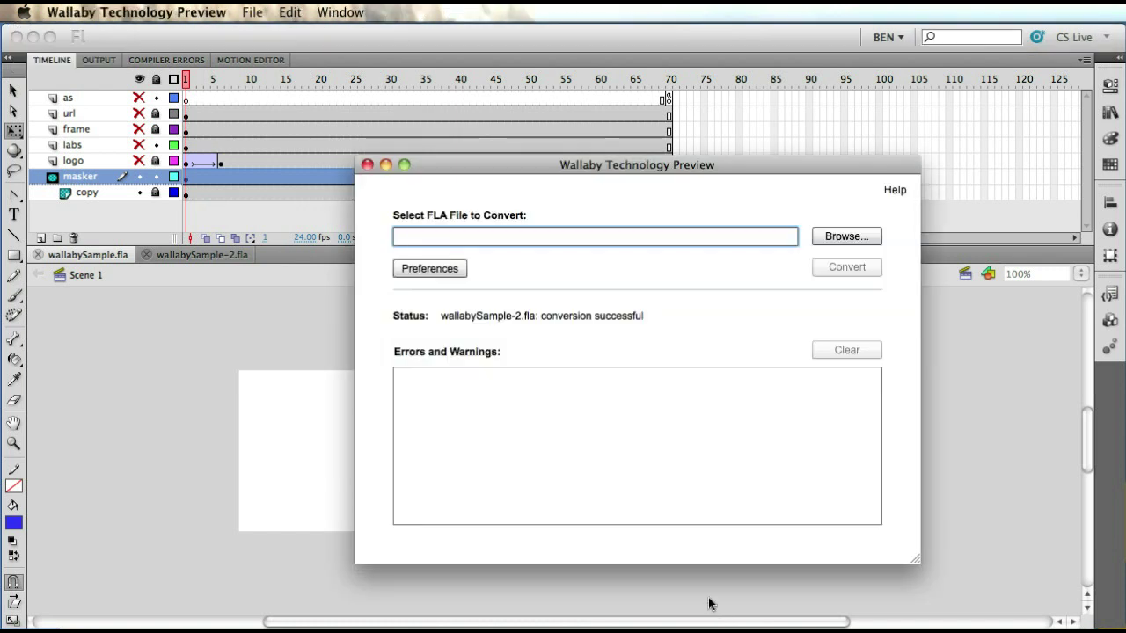
key("super+Tab")
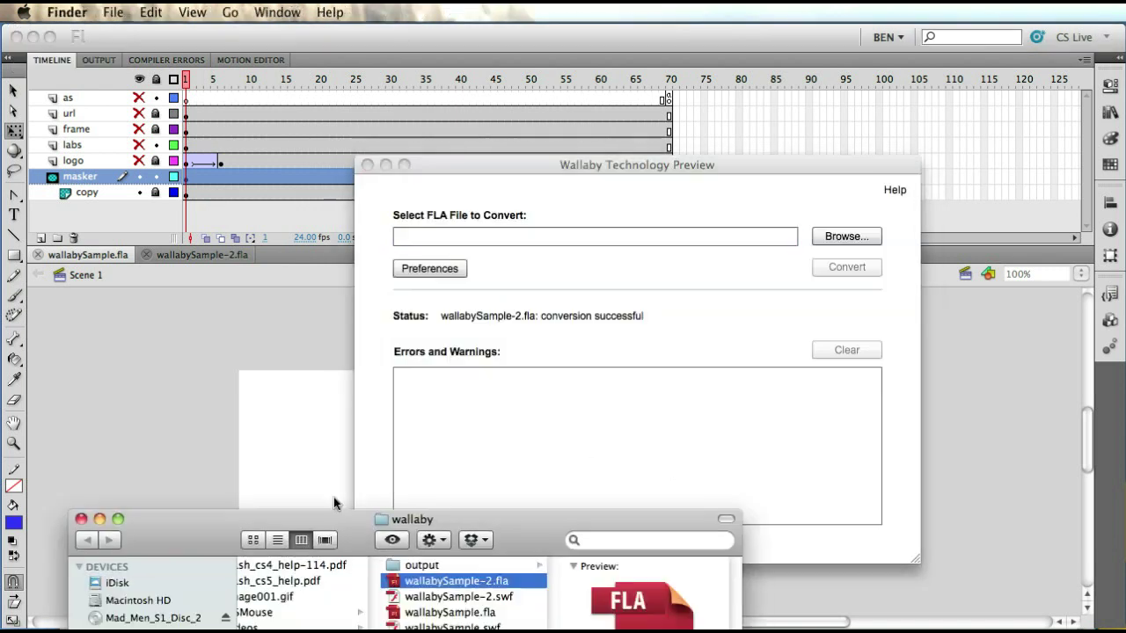
left_click_drag(333, 497, 327, 371)
left_click(656, 166)
left_click_drag(656, 165, 790, 115)
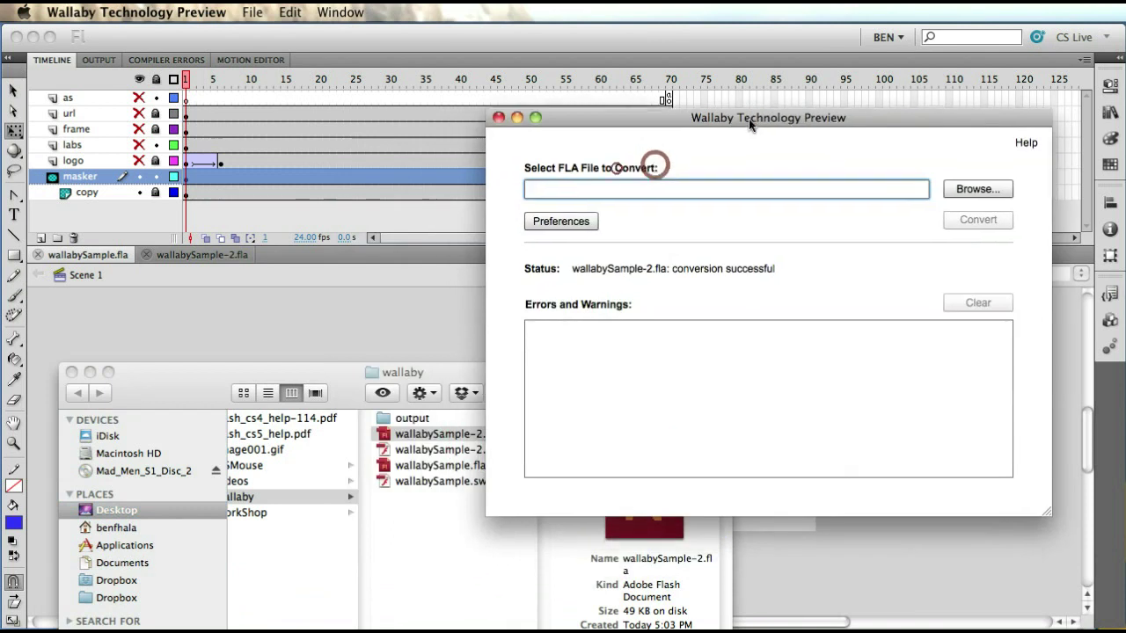
left_click(279, 367)
left_click_drag(279, 367, 242, 275)
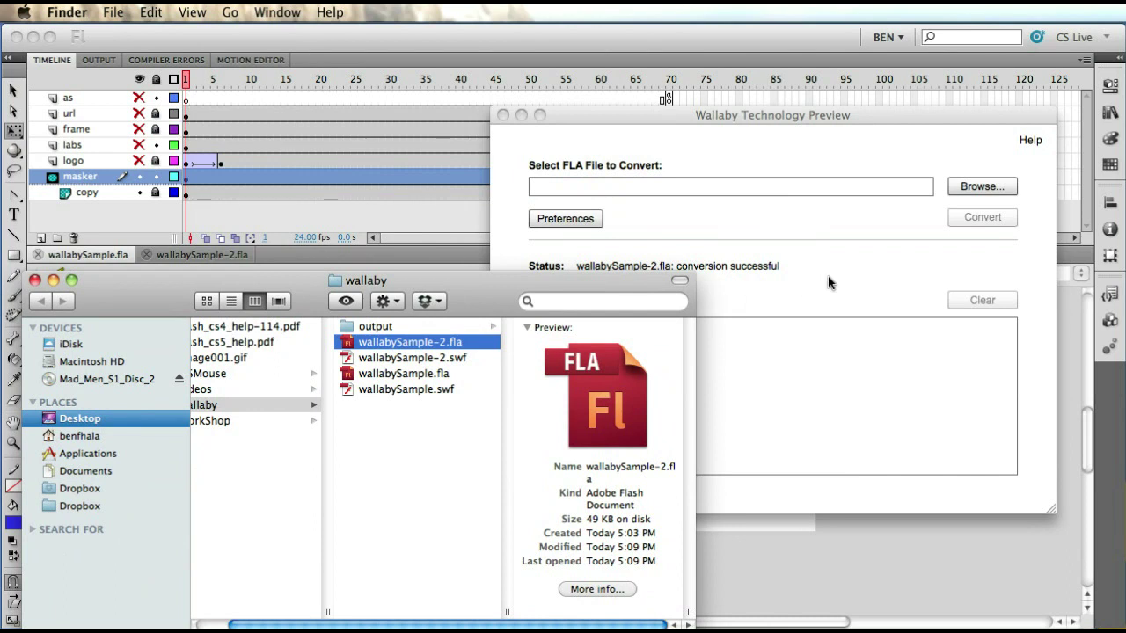
Step: Load wallabySample.fla into Wallaby, convert it, and replace the existing wallabySample.html
left_click(374, 373)
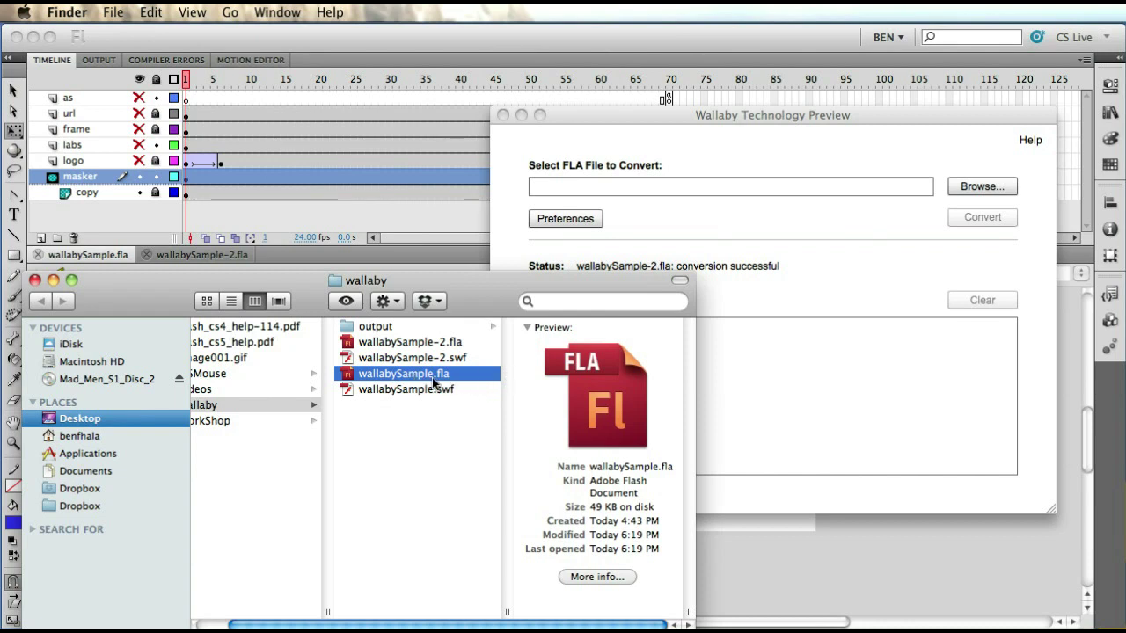
left_click_drag(347, 374, 881, 360)
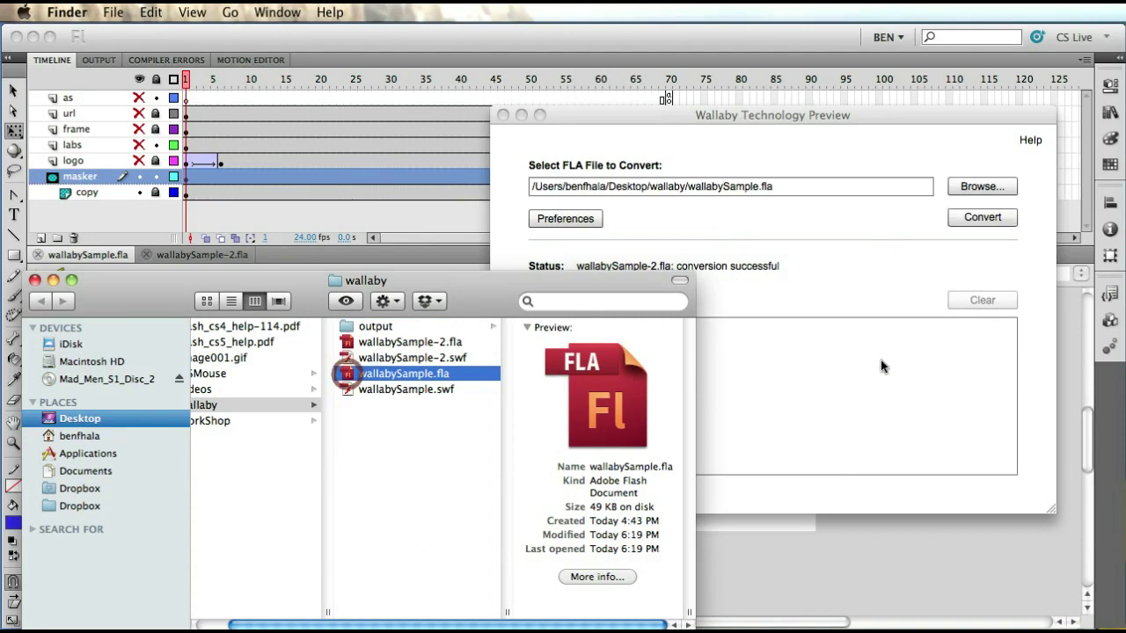
left_click(755, 125)
left_click(968, 219)
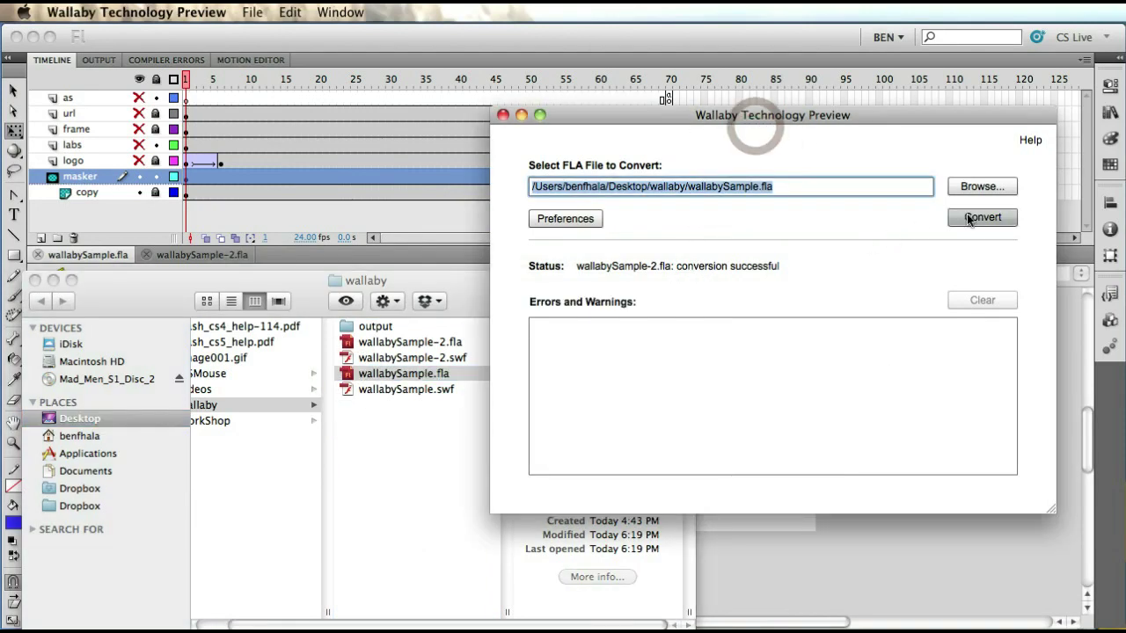
left_click(968, 219)
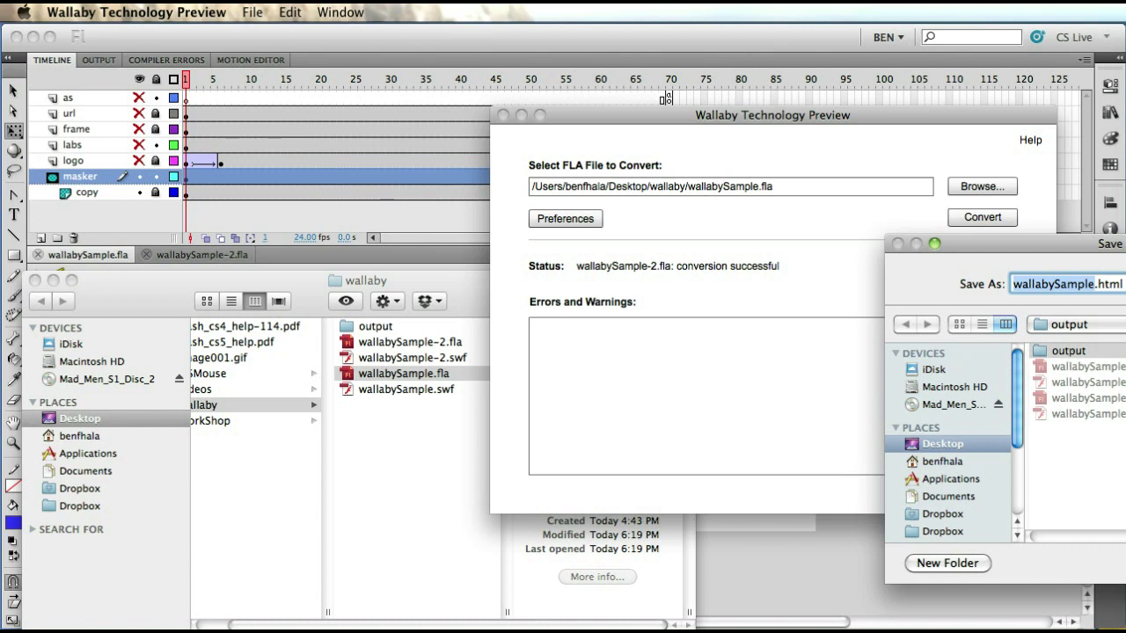
left_click_drag(1066, 246, 522, 161)
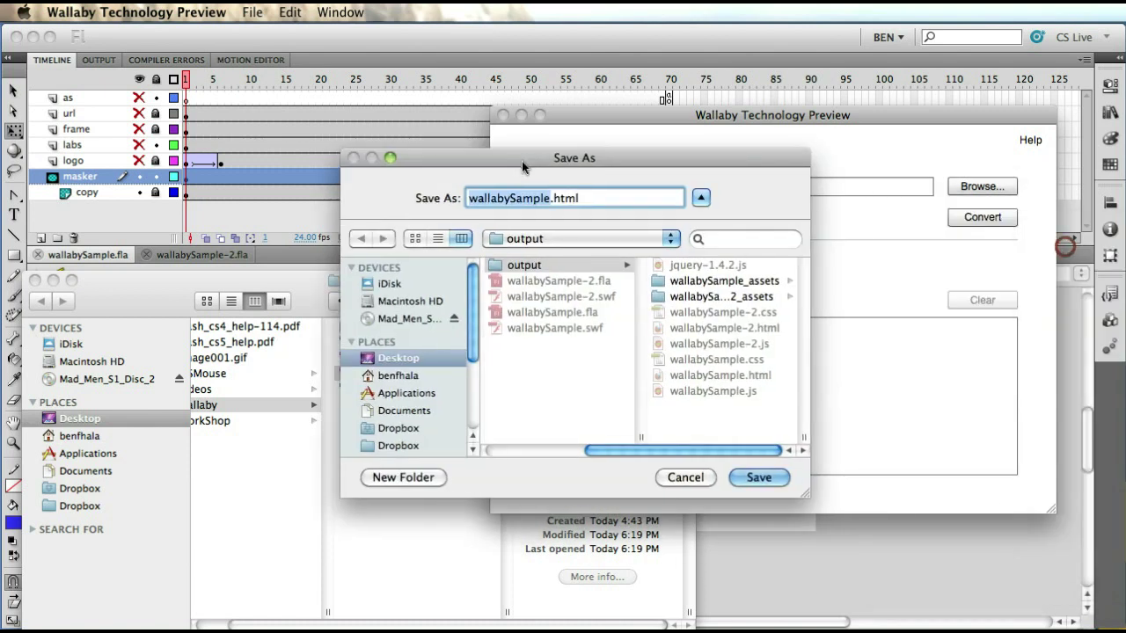
left_click(749, 475)
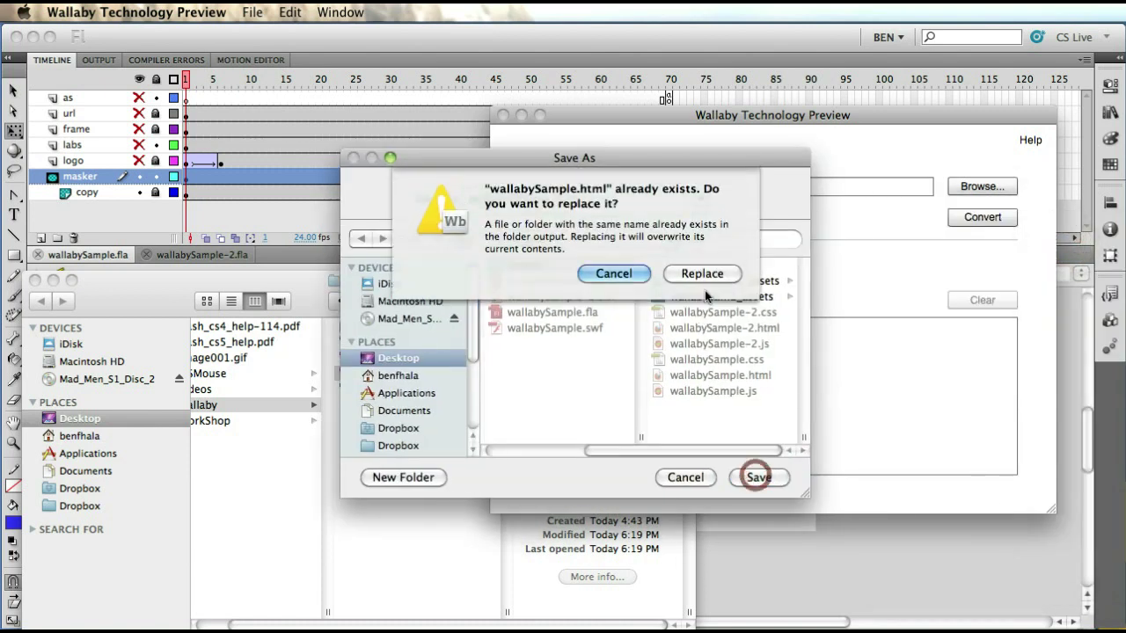
left_click(703, 277)
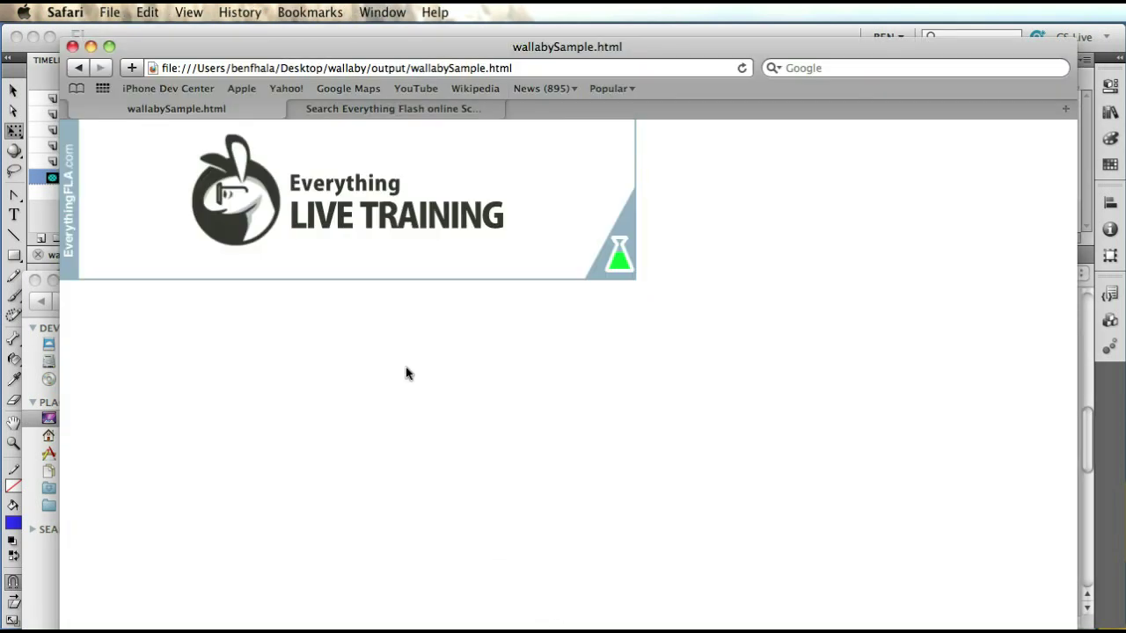
Step: Reload wallabySample.html in Safari repeatedly to replay the banner, then return to Flash
left_click(741, 69)
left_click(742, 69)
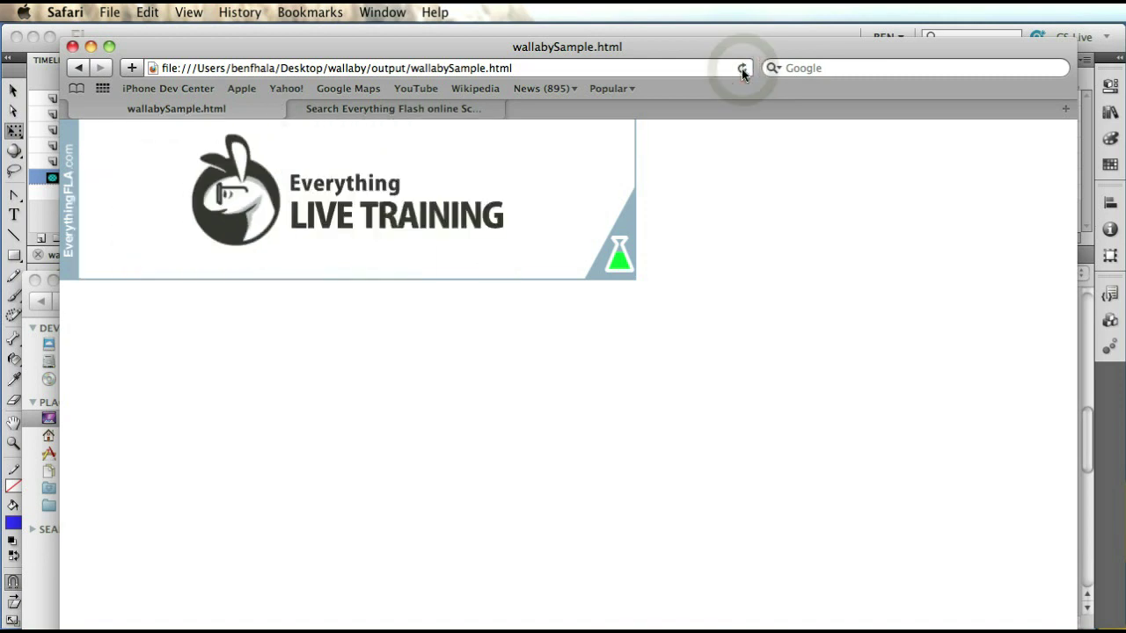
left_click(742, 69)
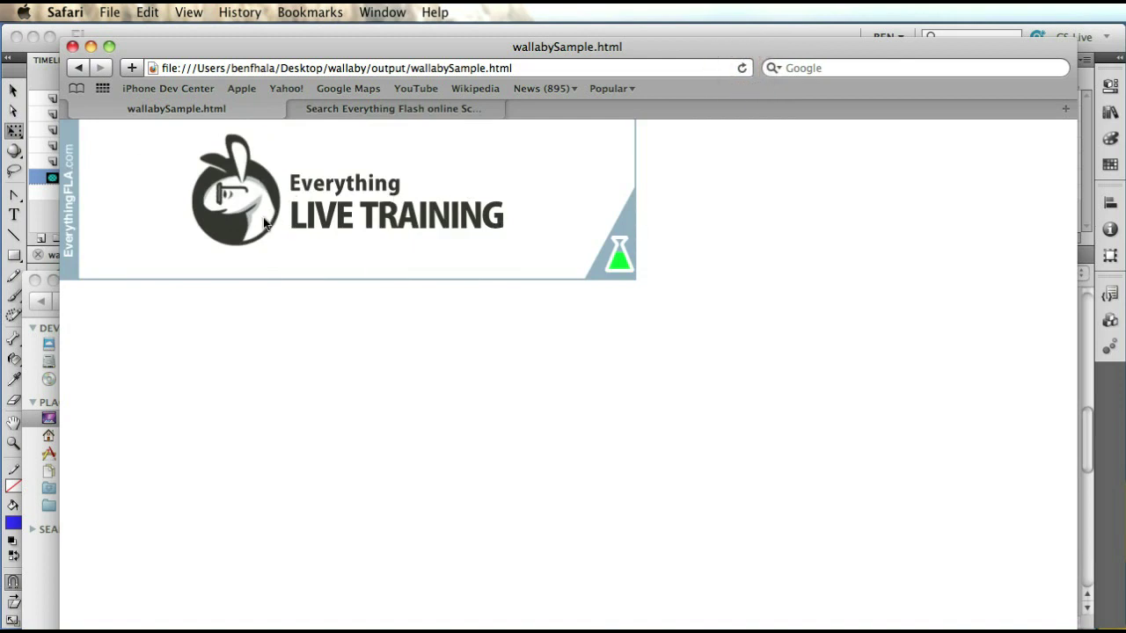
left_click(743, 68)
left_click(743, 68)
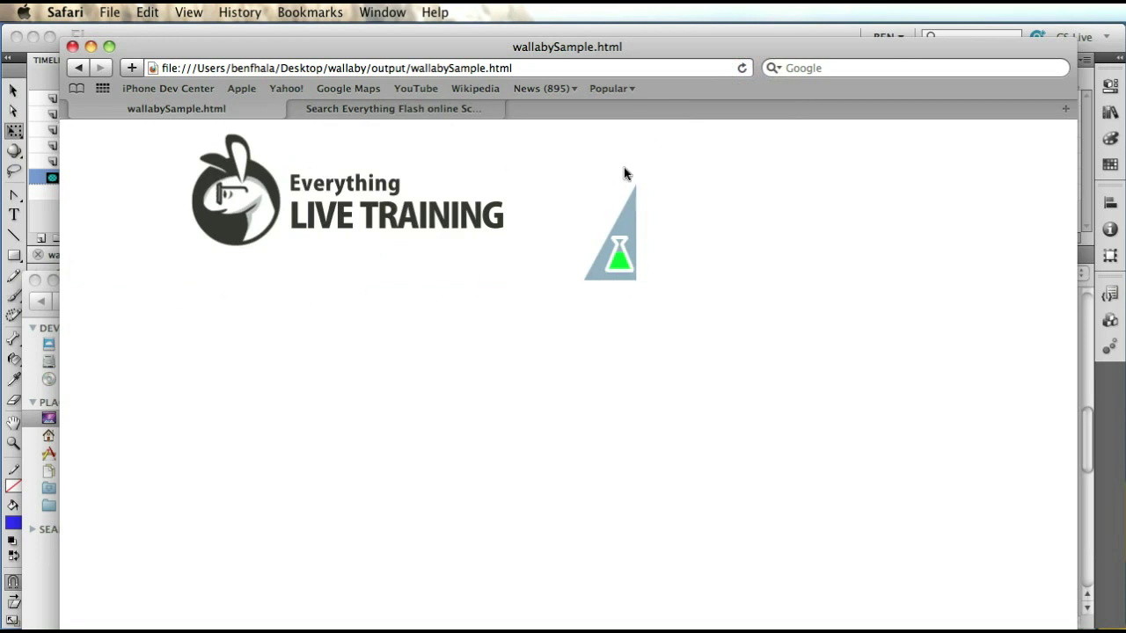
left_click(741, 67)
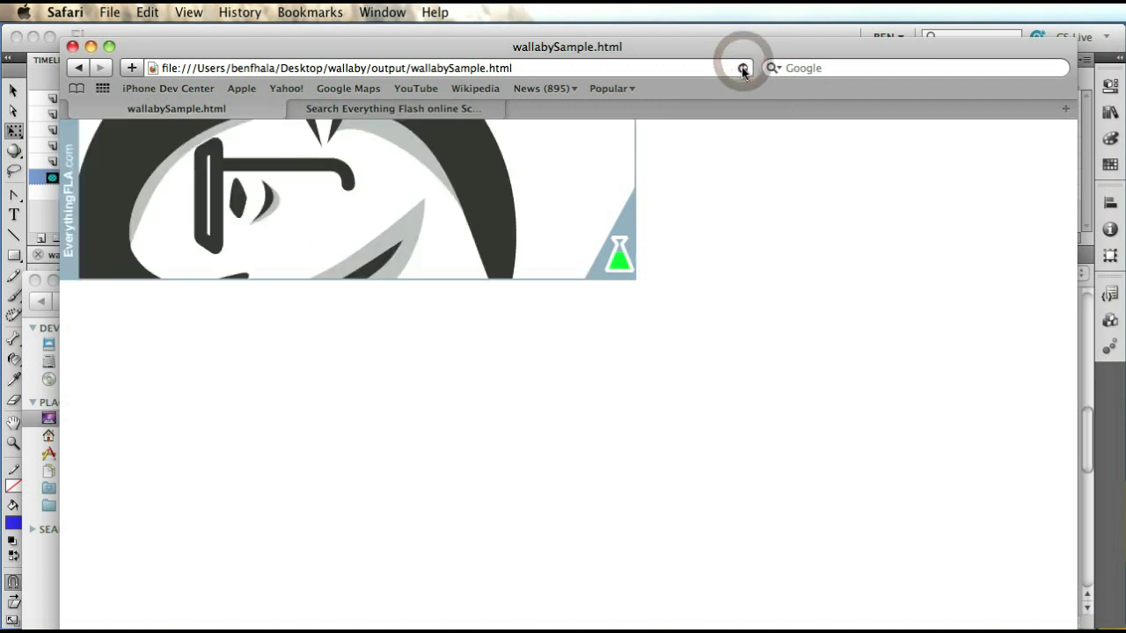
left_click(742, 66)
left_click(742, 68)
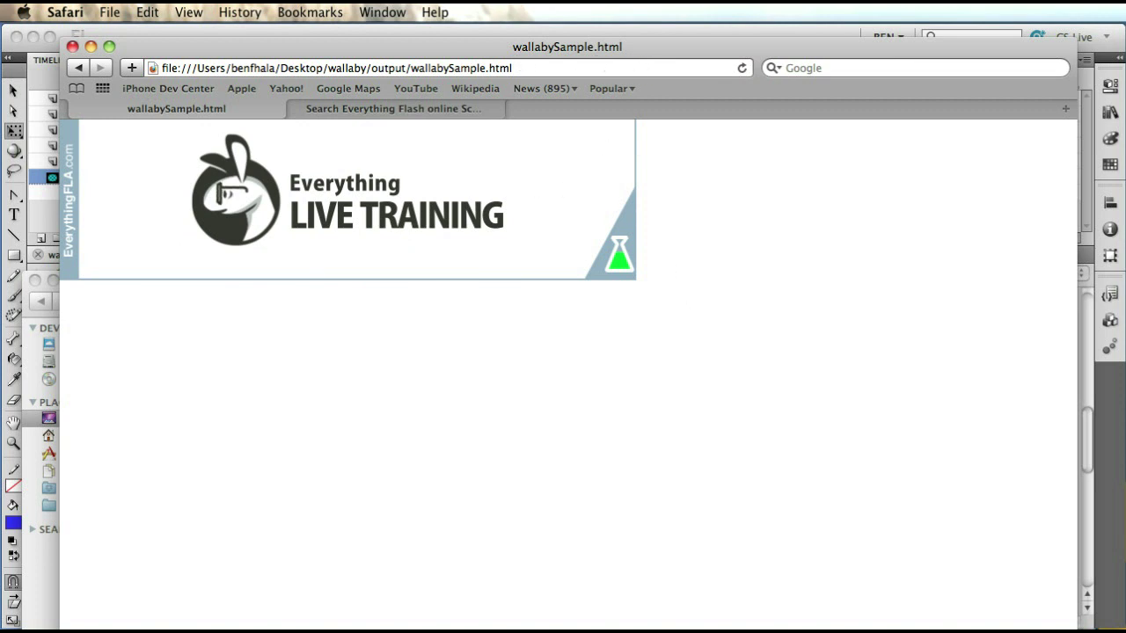
key("super+Tab")
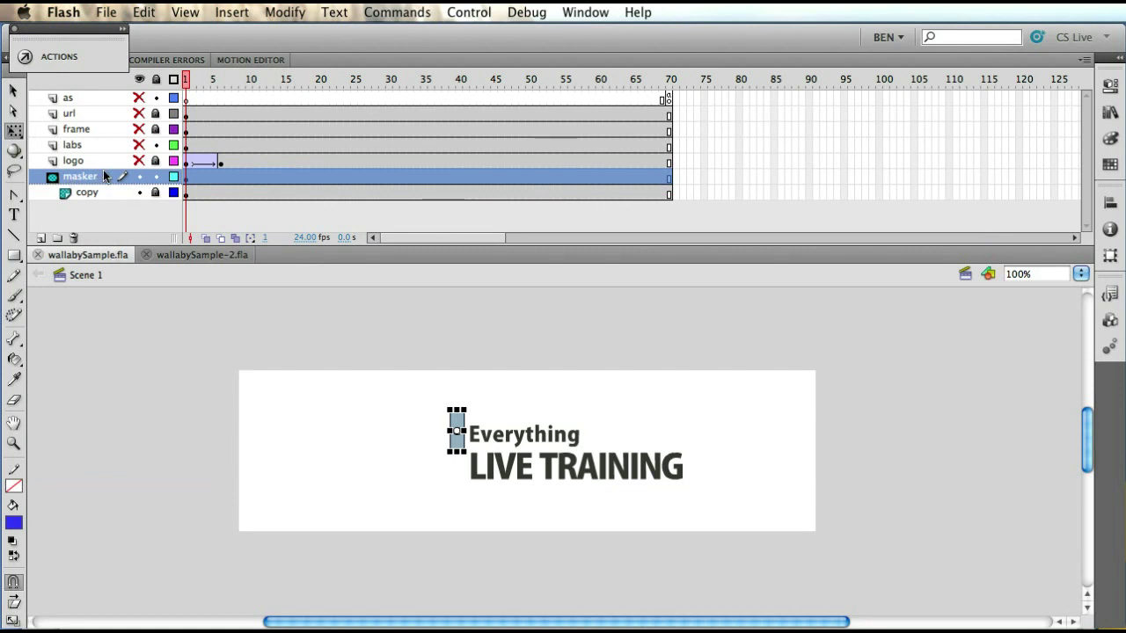
Step: Switch to wallabySample-2.fla, scrub frames 4–14, hide its layers, and bring Wallaby forward
left_click(182, 259)
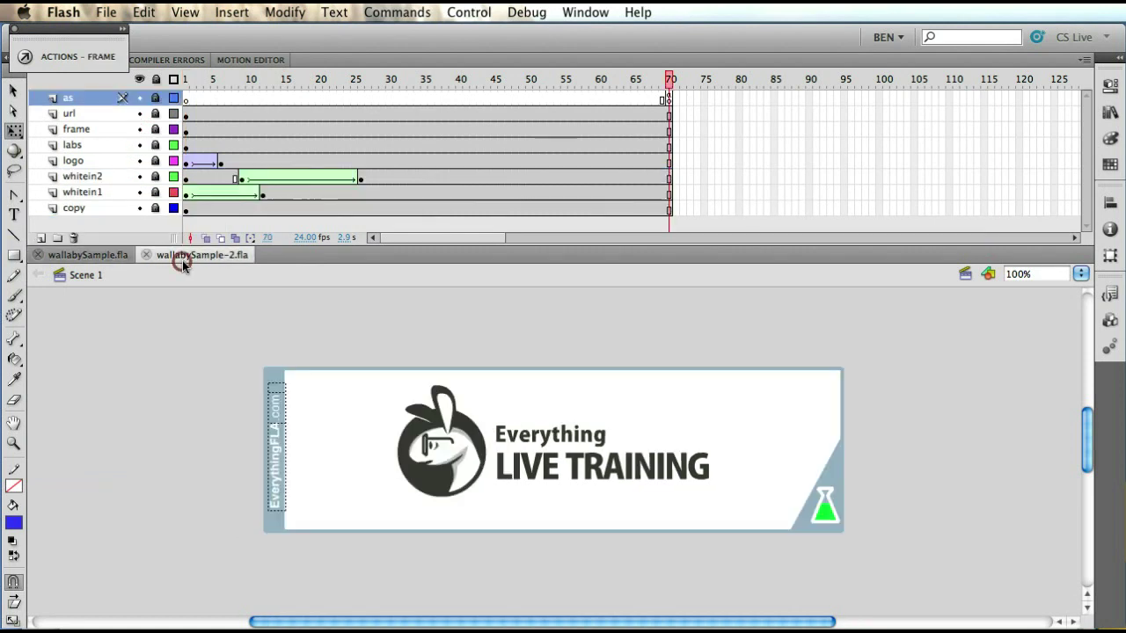
left_click_drag(669, 77, 277, 95)
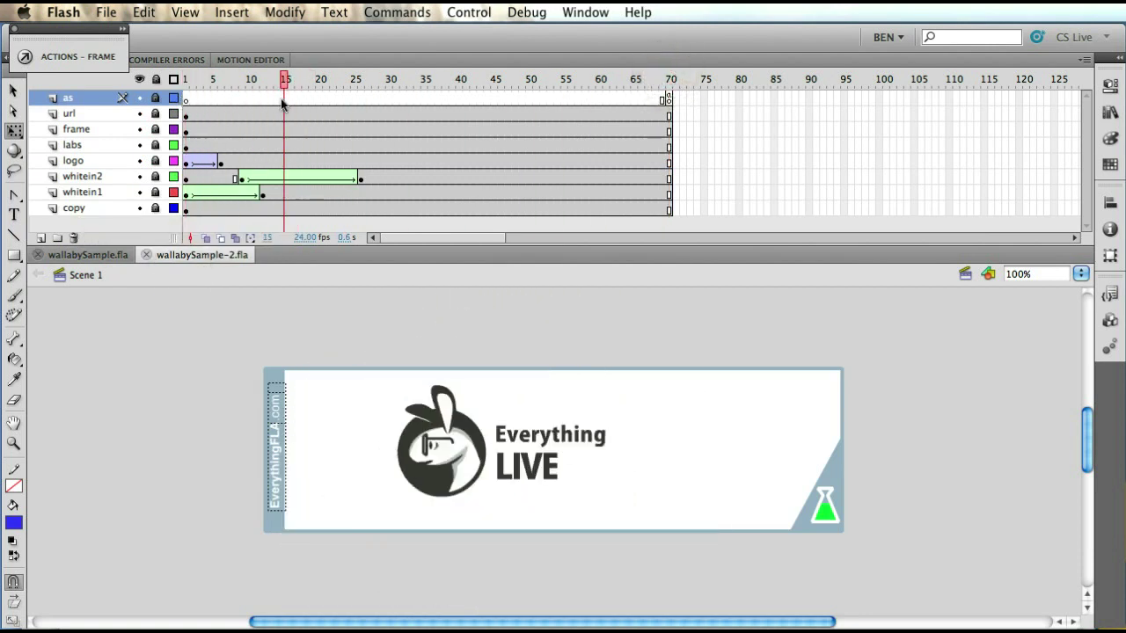
left_click_drag(134, 110, 134, 167)
left_click_drag(280, 77, 341, 114)
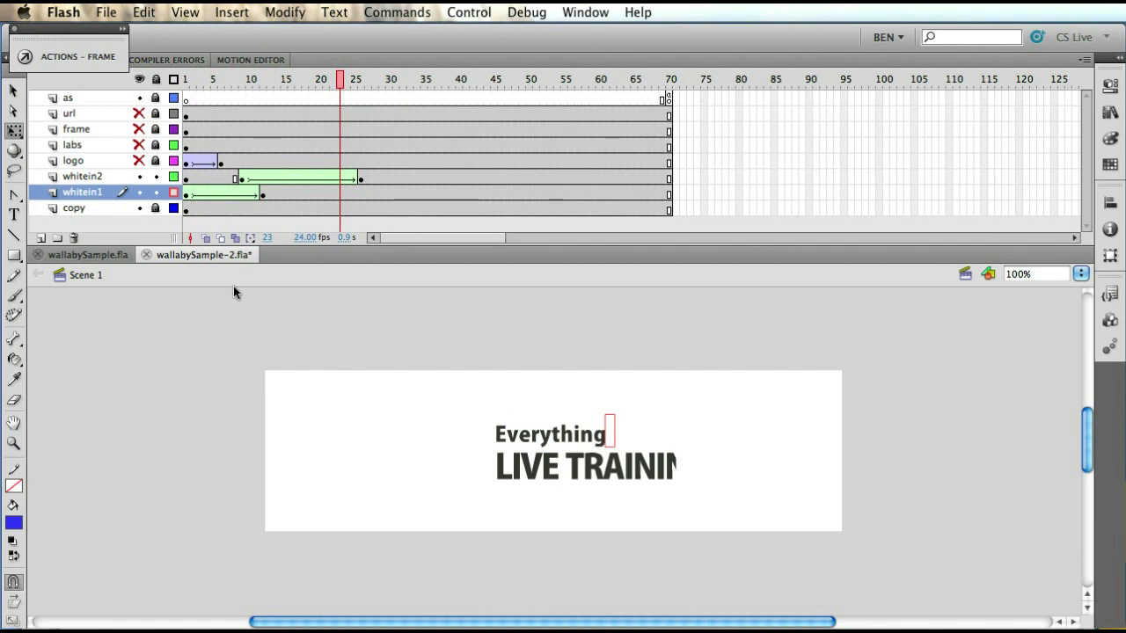
left_click(748, 629)
Step: Load wallabySample-2.fla into Wallaby, convert it, and overwrite the previous wallabySample-2 output
key("super+Tab")
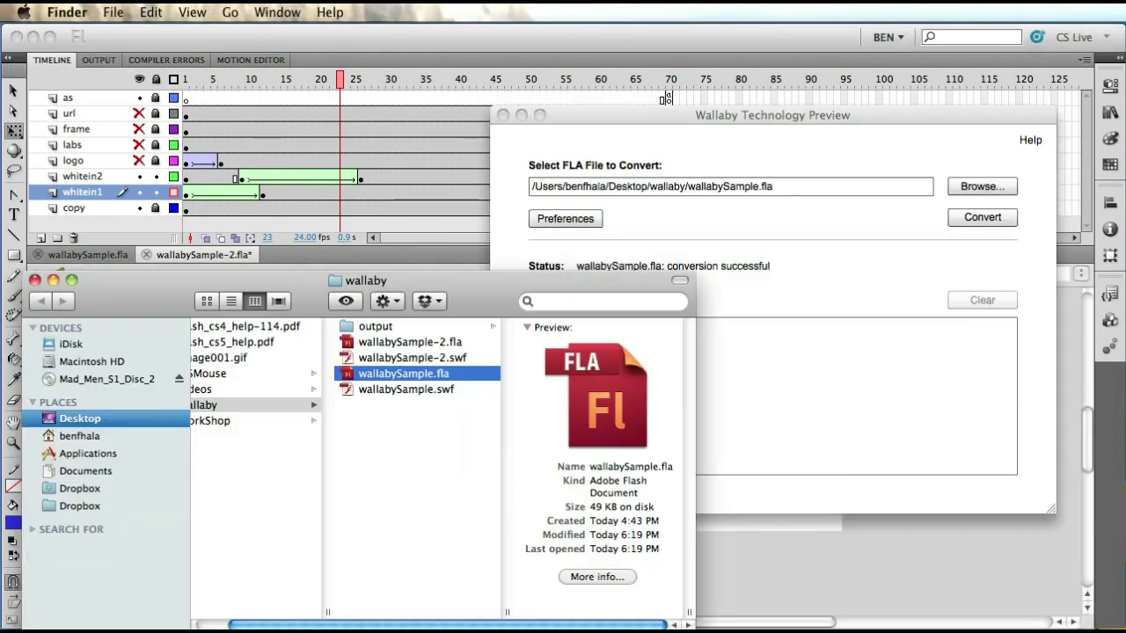
left_click(365, 342)
left_click_drag(361, 341, 847, 348)
left_click(993, 220)
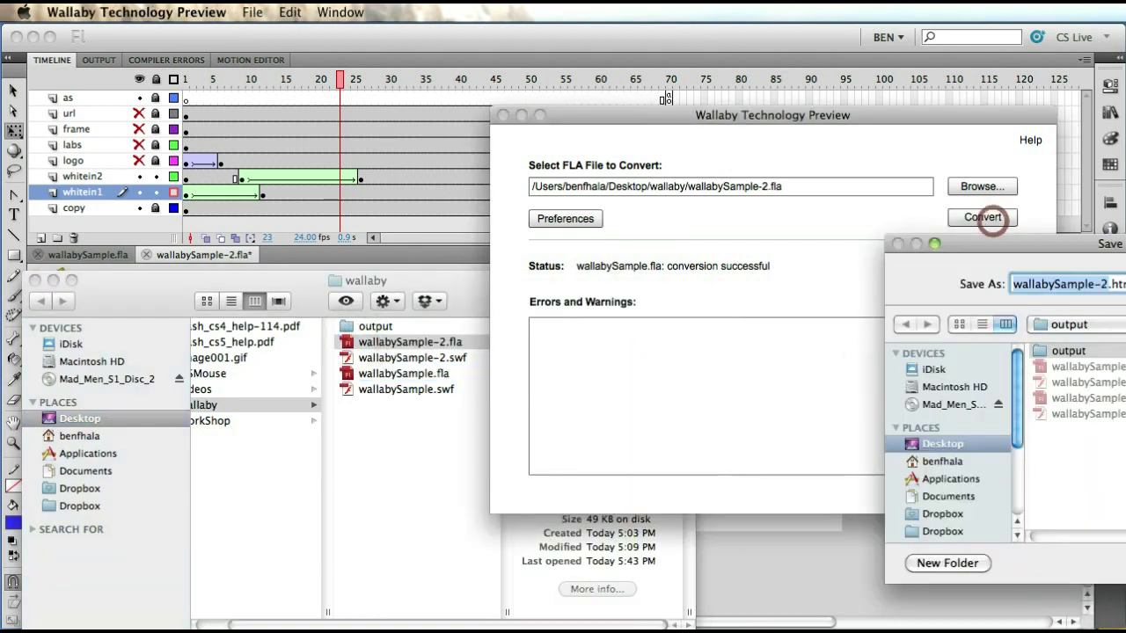
key("Return")
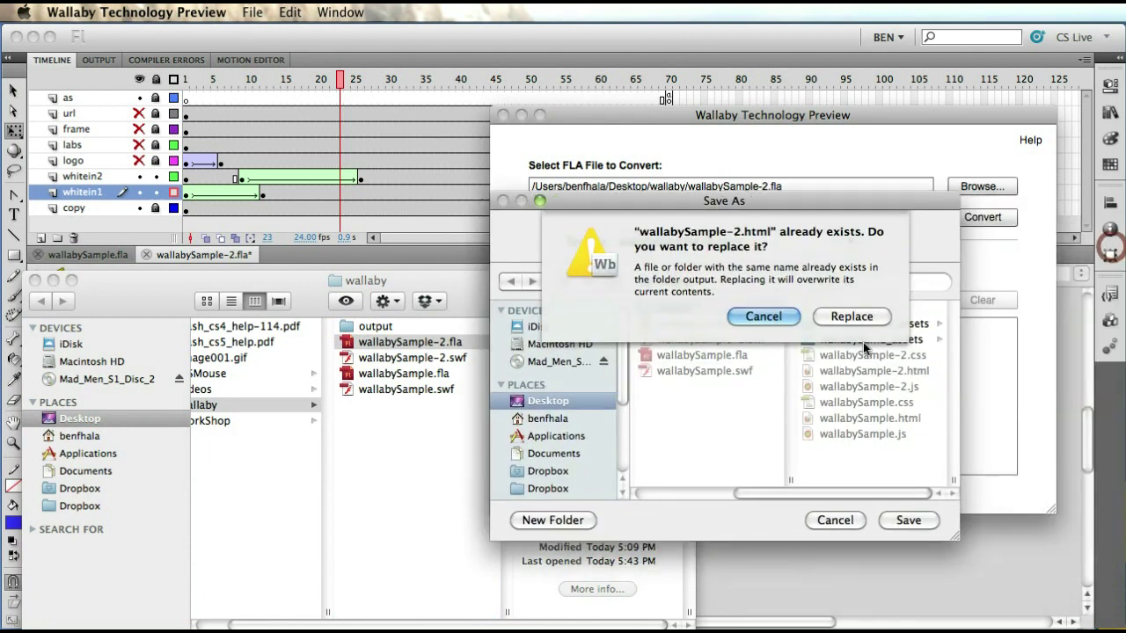
left_click(855, 317)
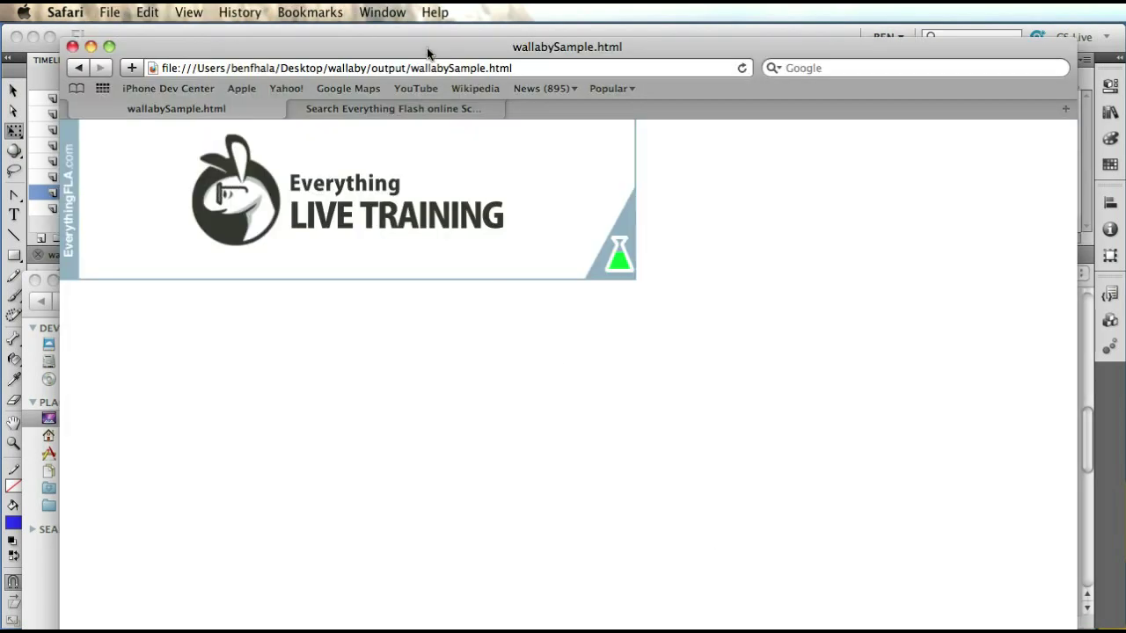
Step: Load wallabySample-2.html in Safari and reload it to replay the Everything LIVE TRAINING banner
left_click(493, 69)
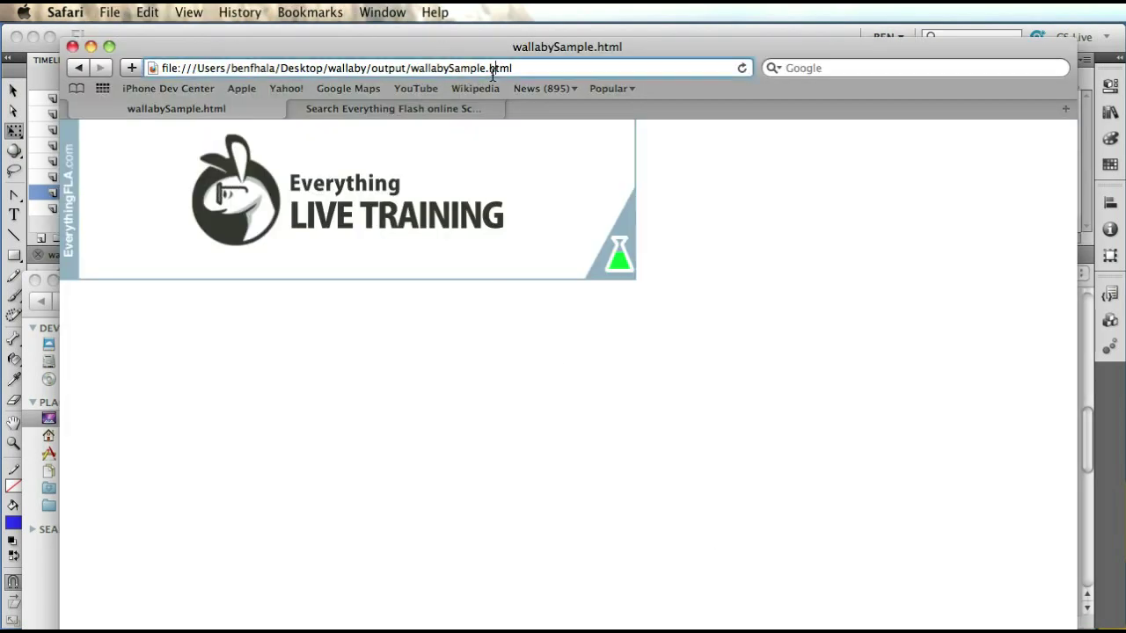
type("-2")
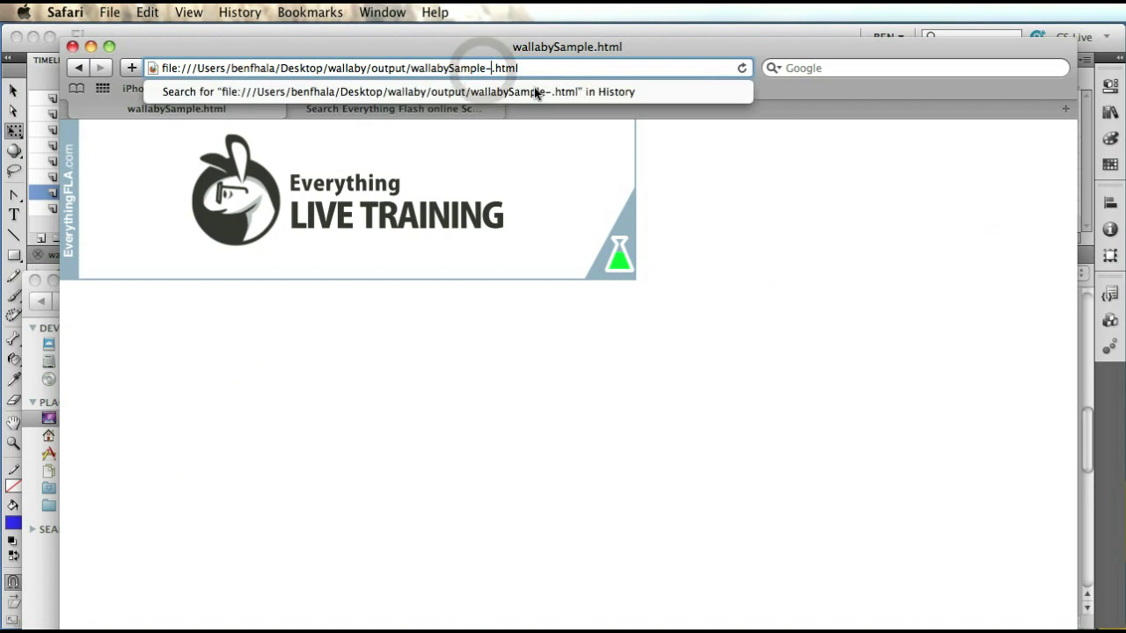
key("Return")
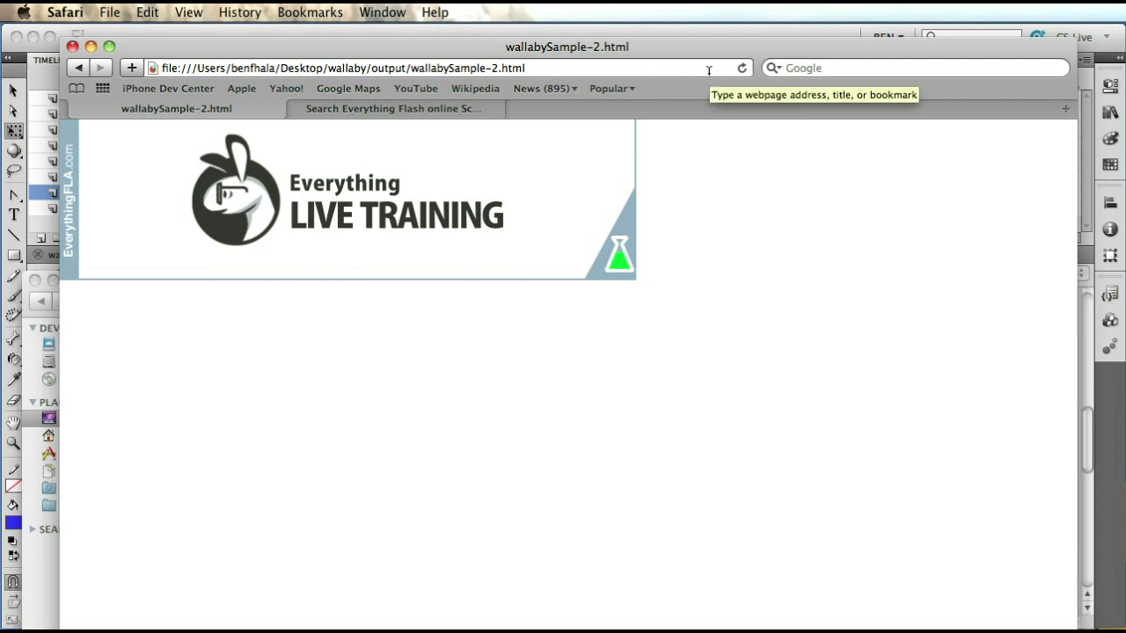
left_click(740, 68)
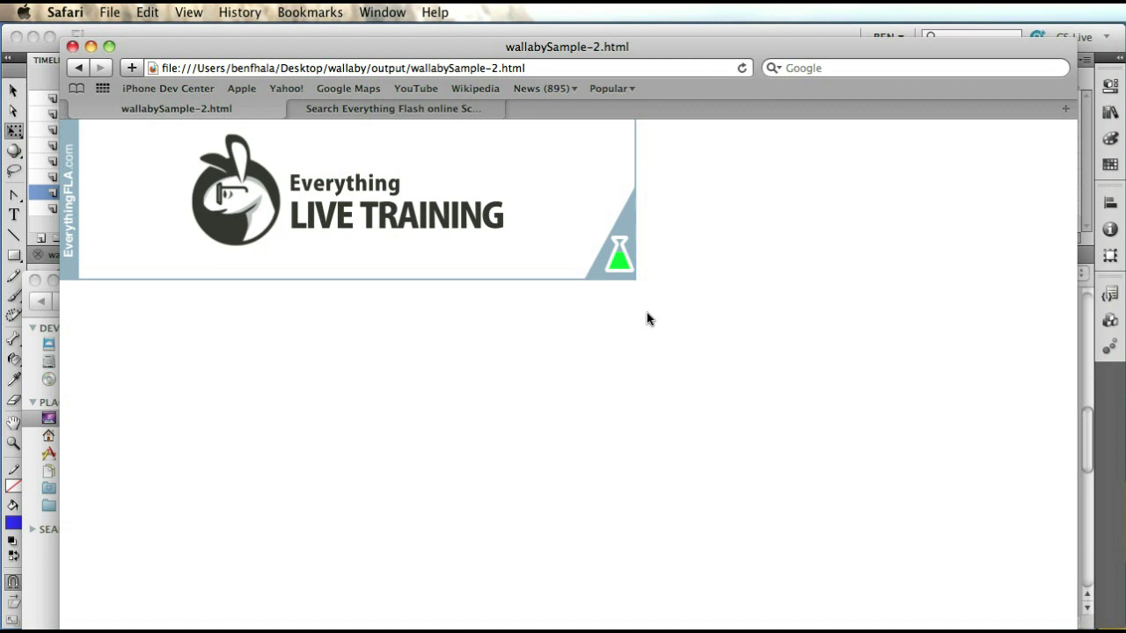
Step: In Finder, browse output's wallabySample_assets svgblock files, then open wallabySample-2_assets to list its SVGs
key("super+Tab")
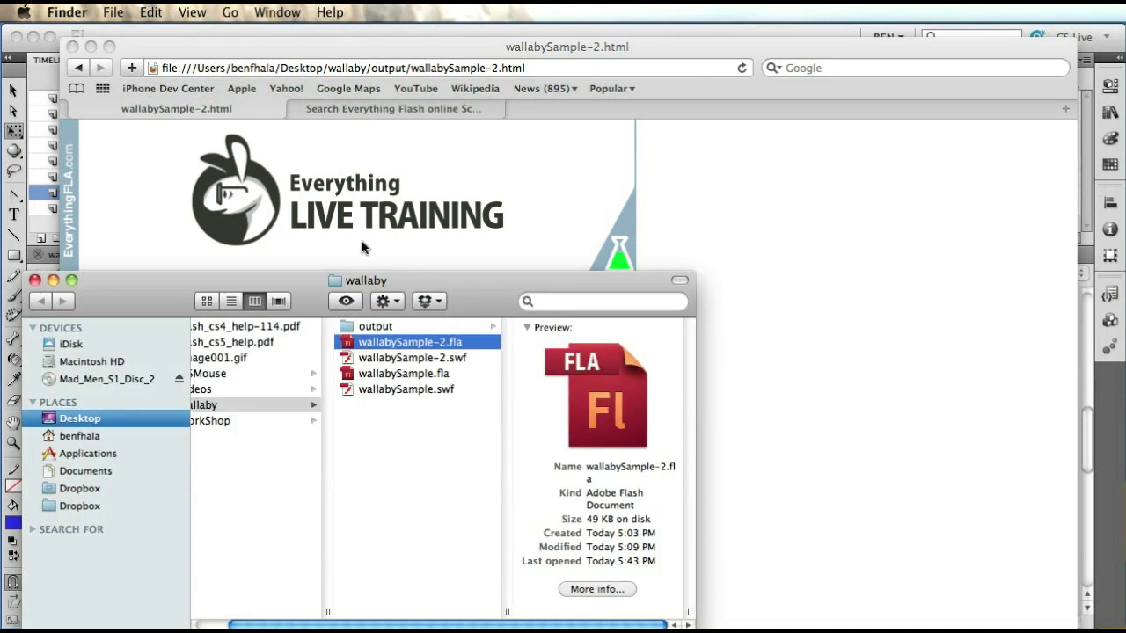
left_click(369, 326)
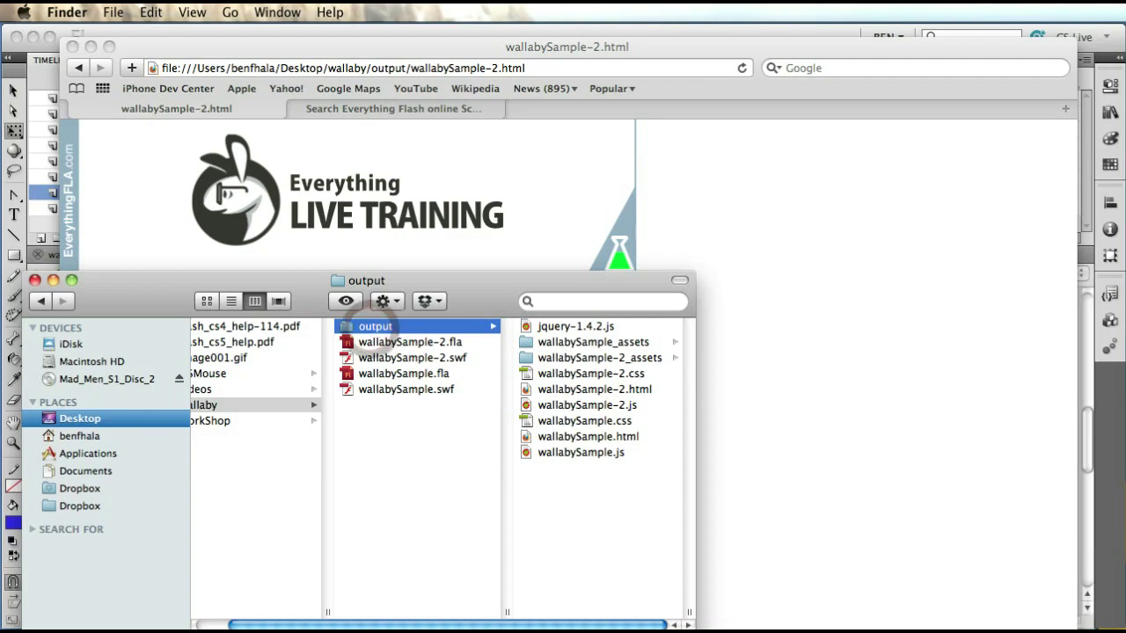
left_click(633, 342)
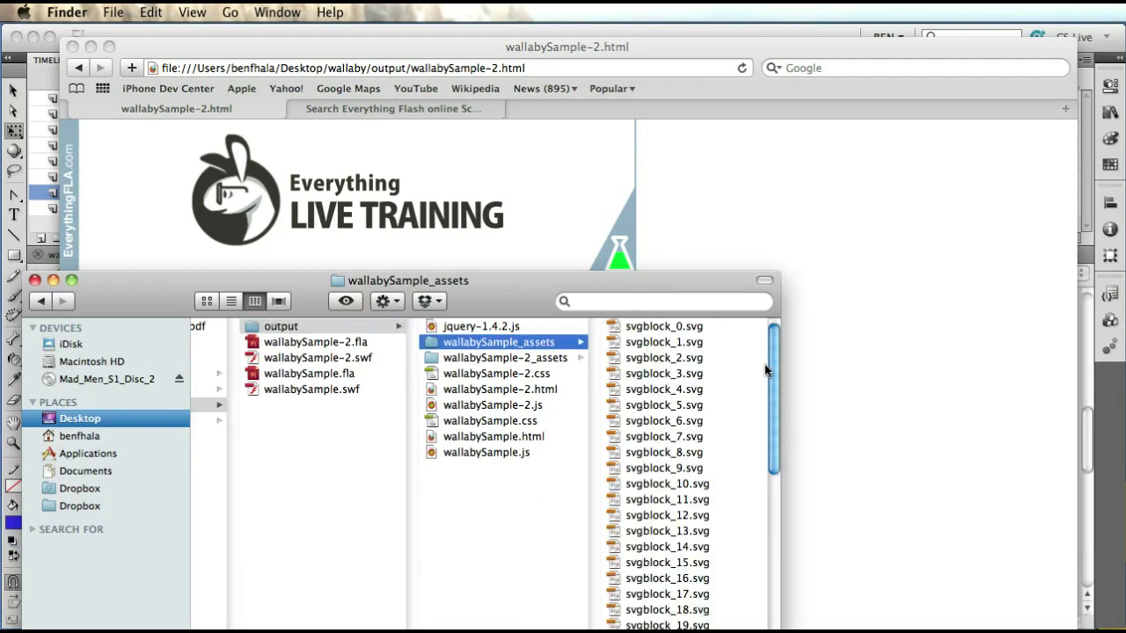
left_click_drag(764, 364, 773, 535)
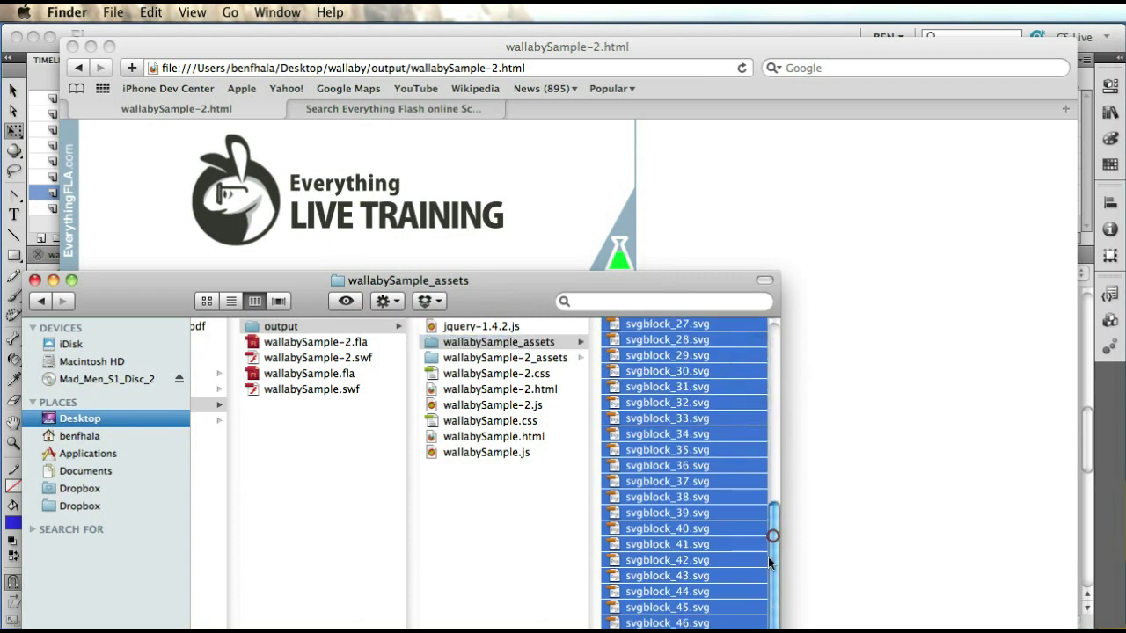
left_click(505, 356)
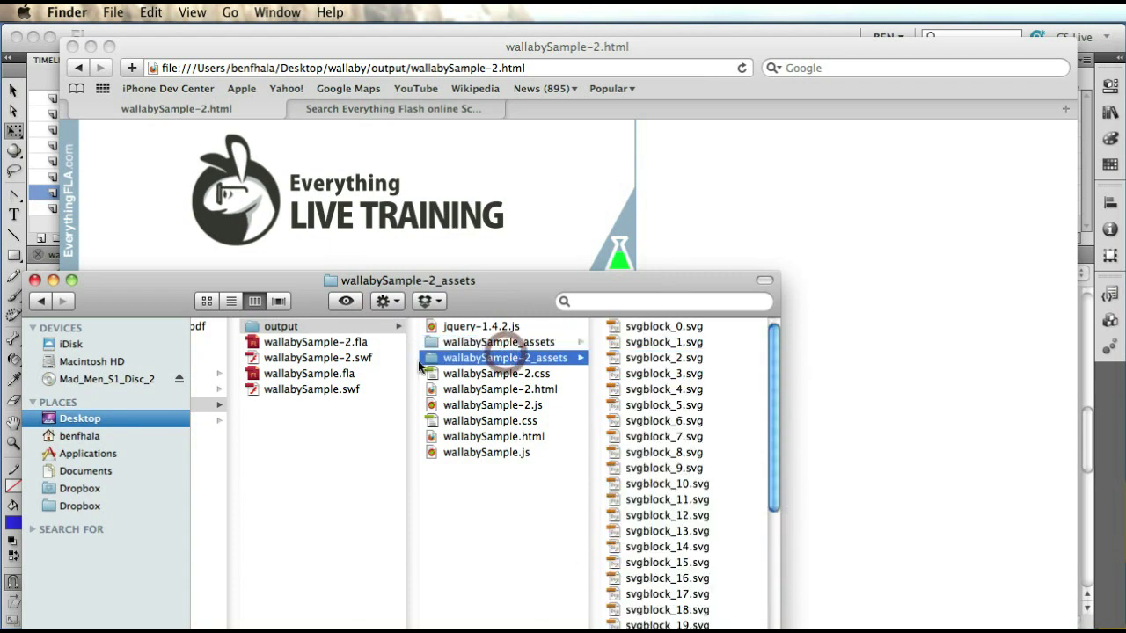